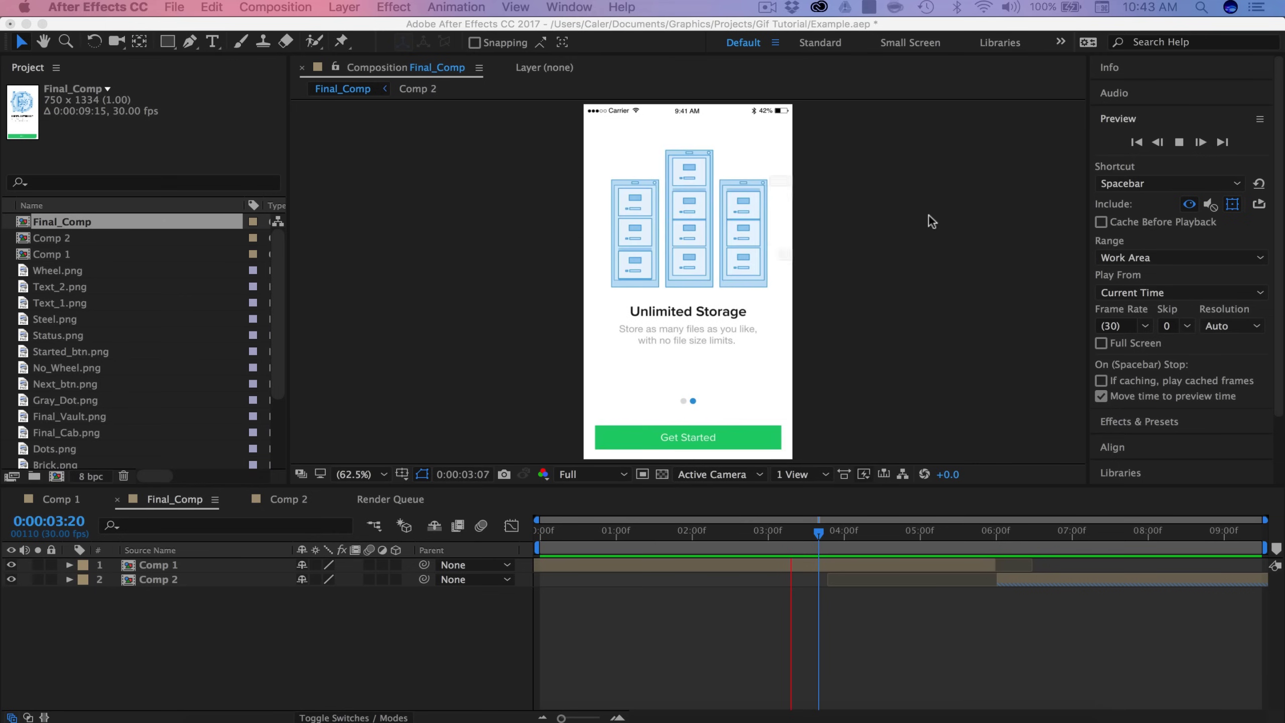
- Review the Final_Comp composition settings in After Effects without changing anything
left_click(438, 230)
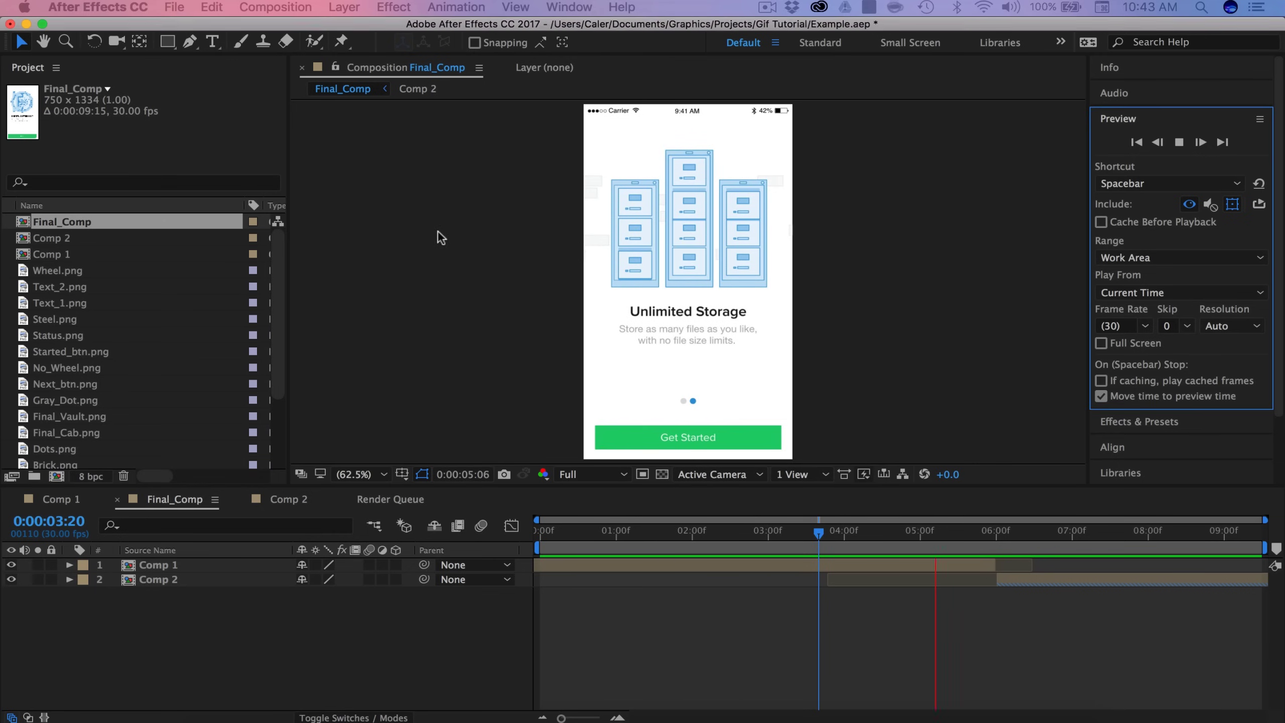
left_click(258, 7)
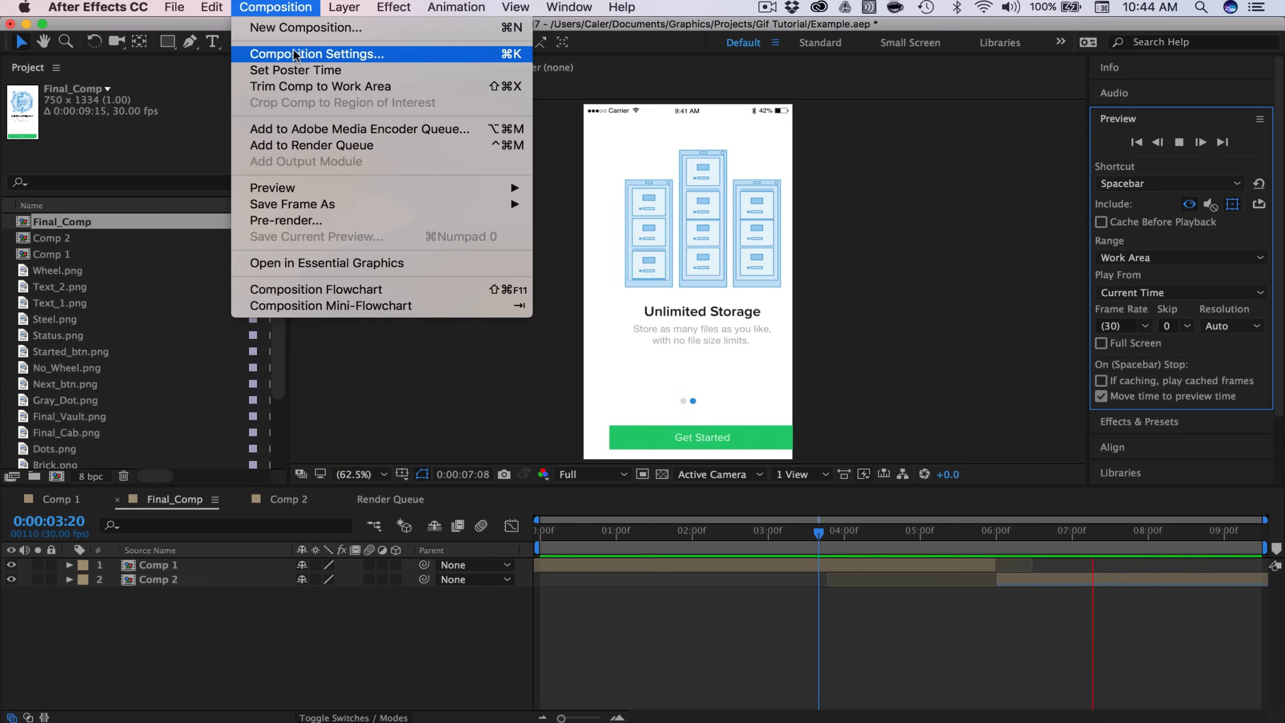
left_click(316, 52)
left_click_drag(594, 81, 582, 110)
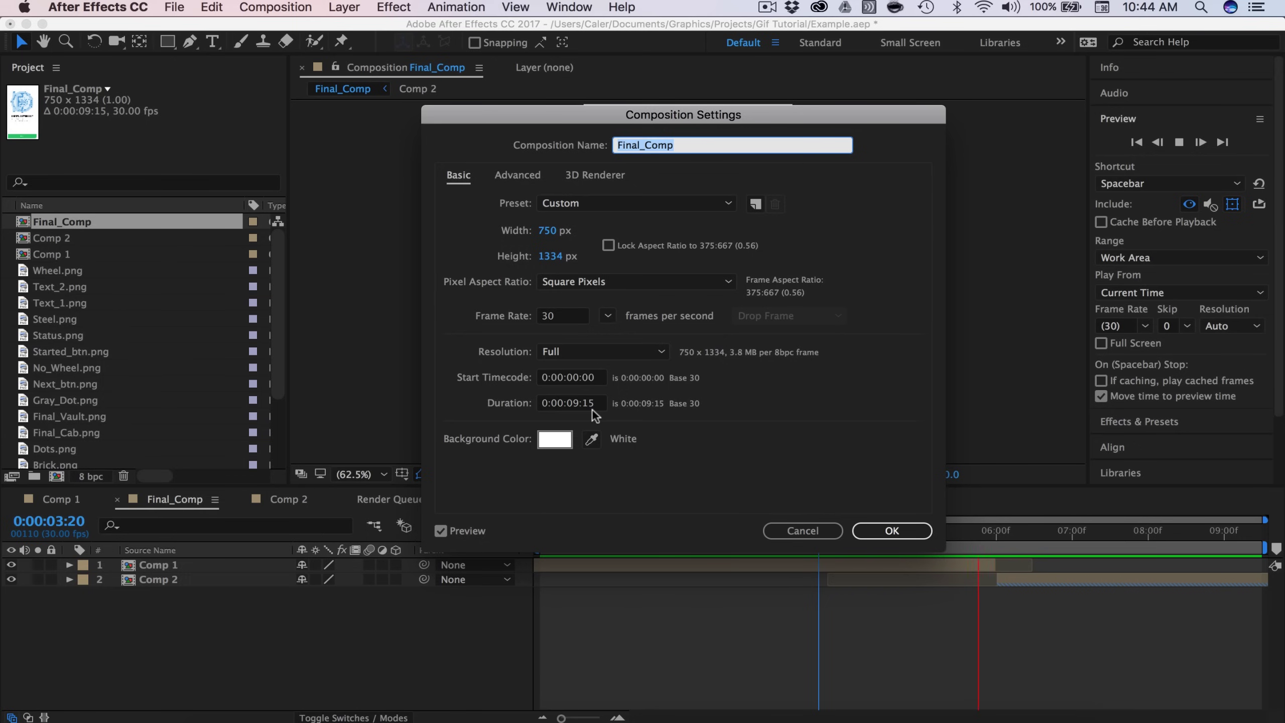
left_click(829, 531)
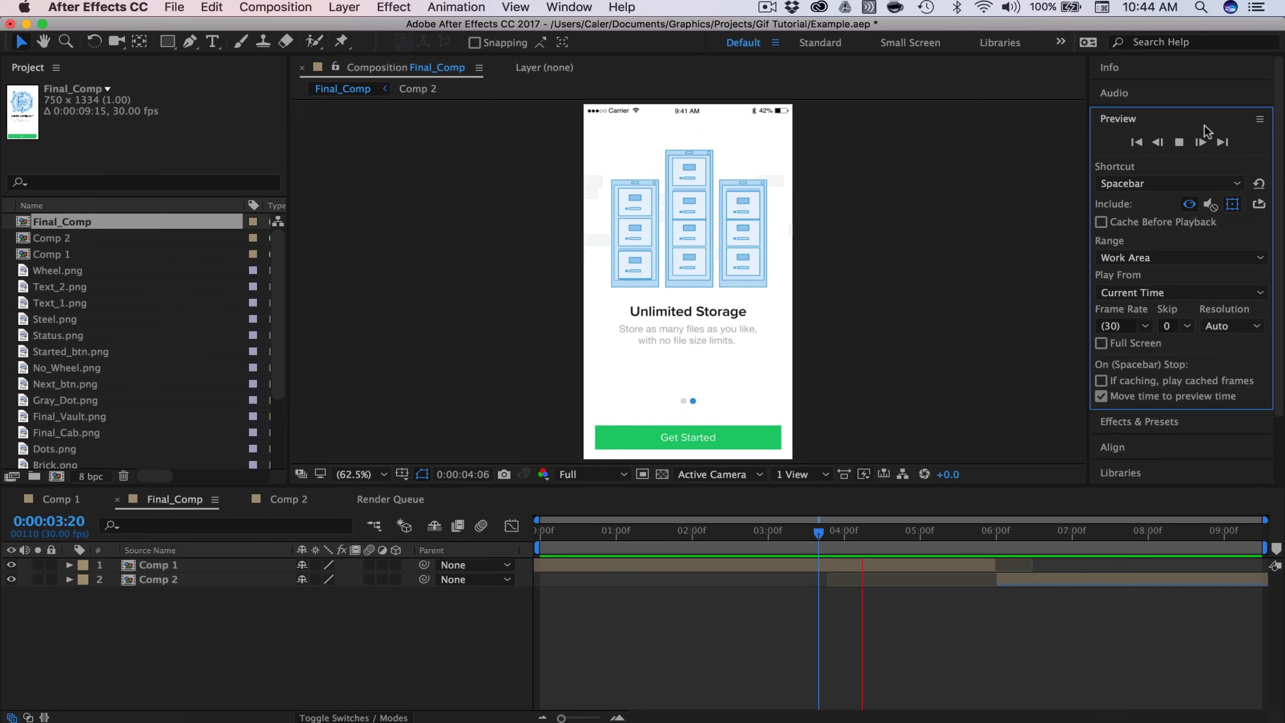
- Stop the preview and queue Final_Comp for rendering, checking Best Settings without changing them
left_click(1179, 142)
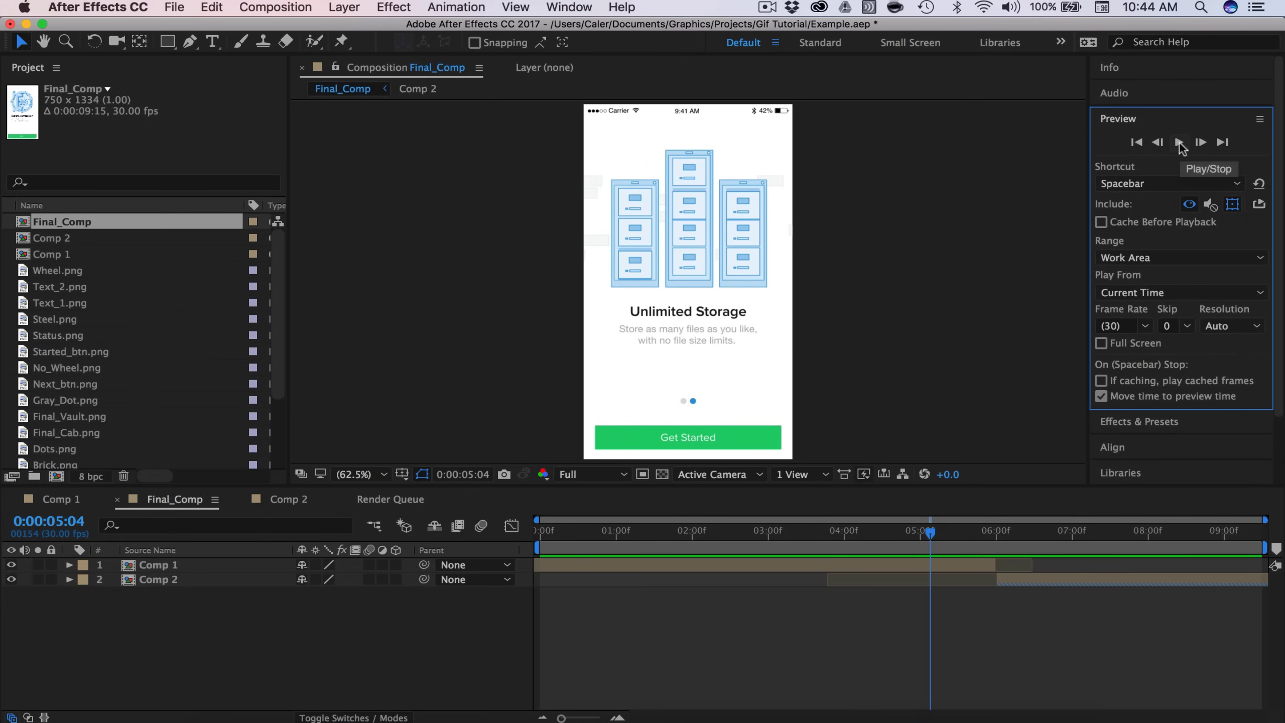
left_click(264, 7)
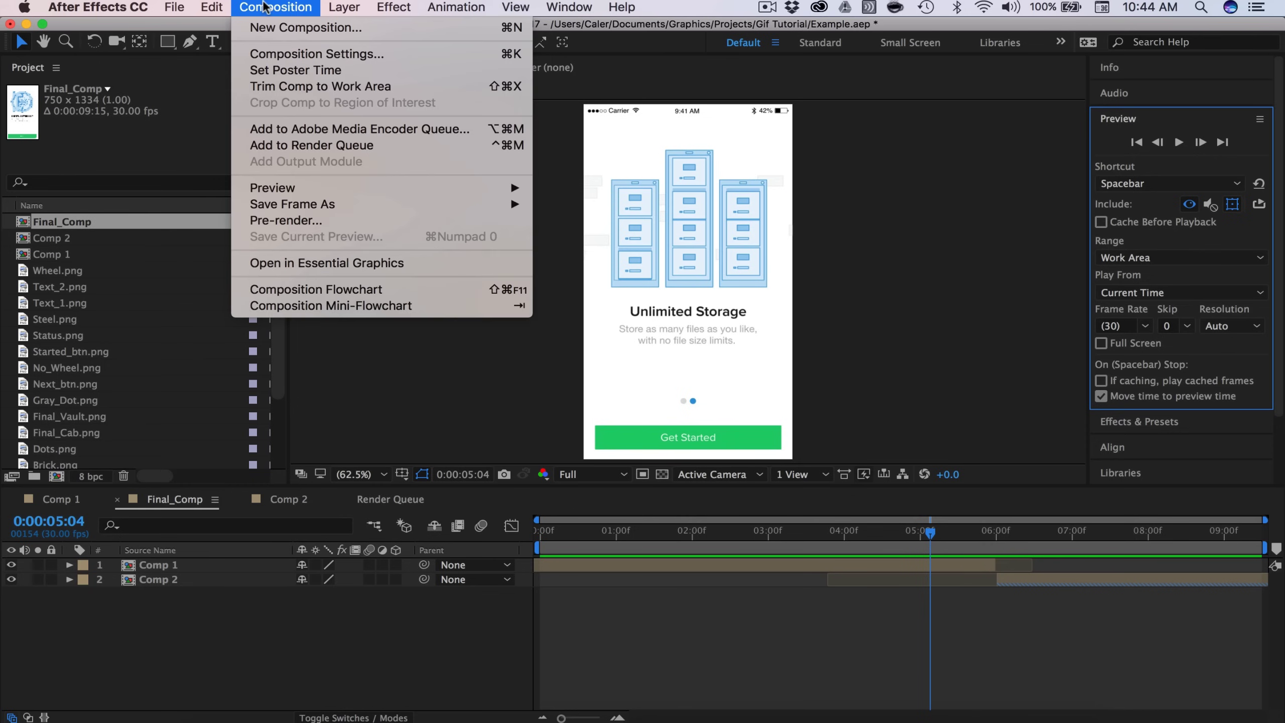
left_click(327, 145)
scroll(678, 619, "down", 2)
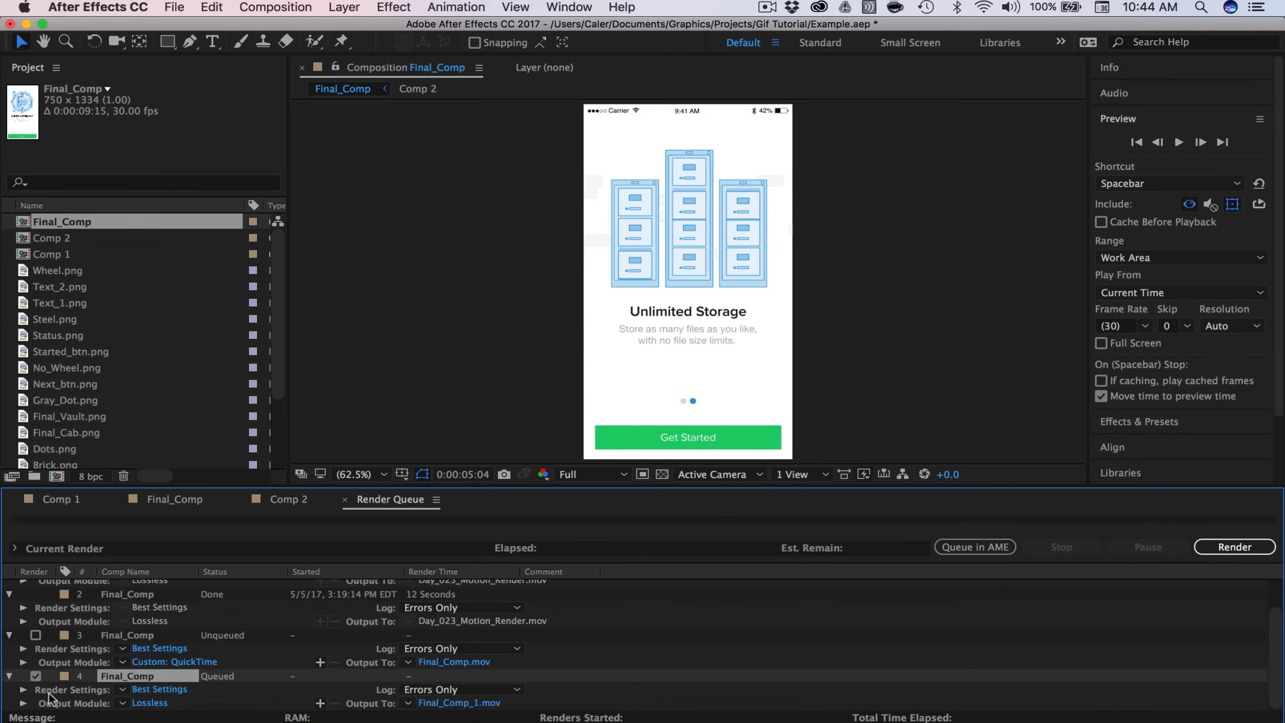
left_click(160, 690)
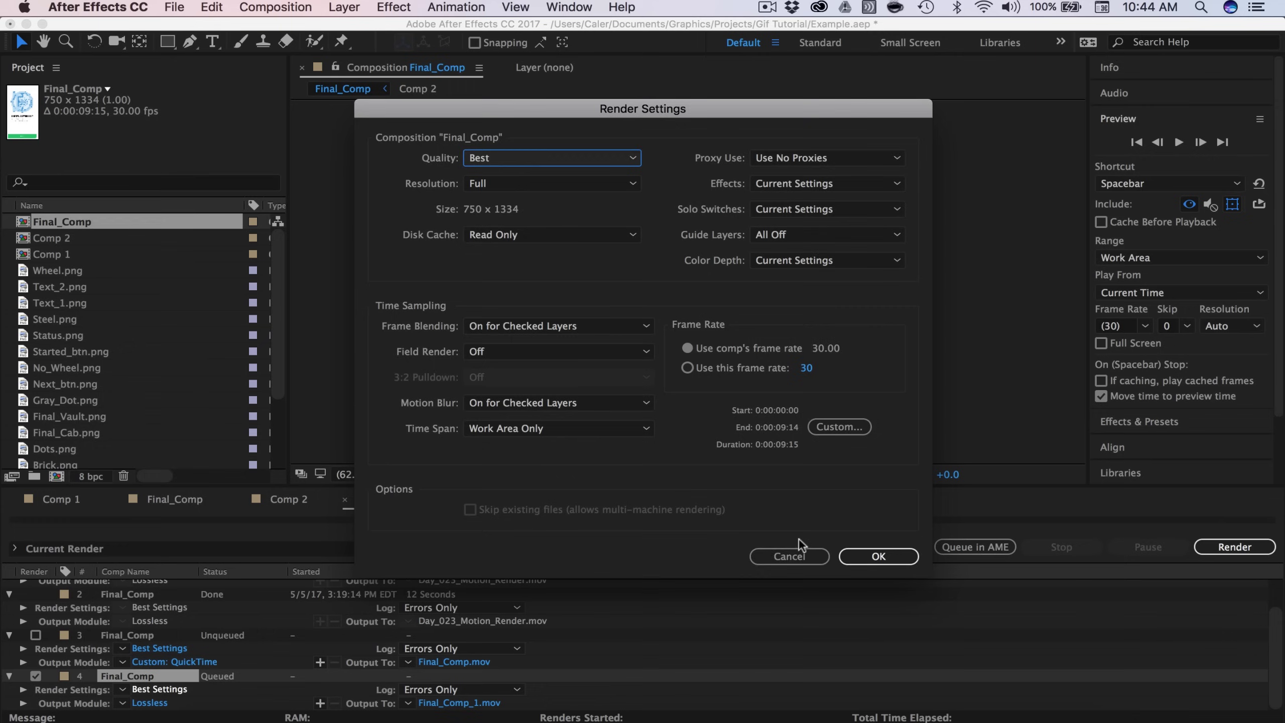
left_click(797, 557)
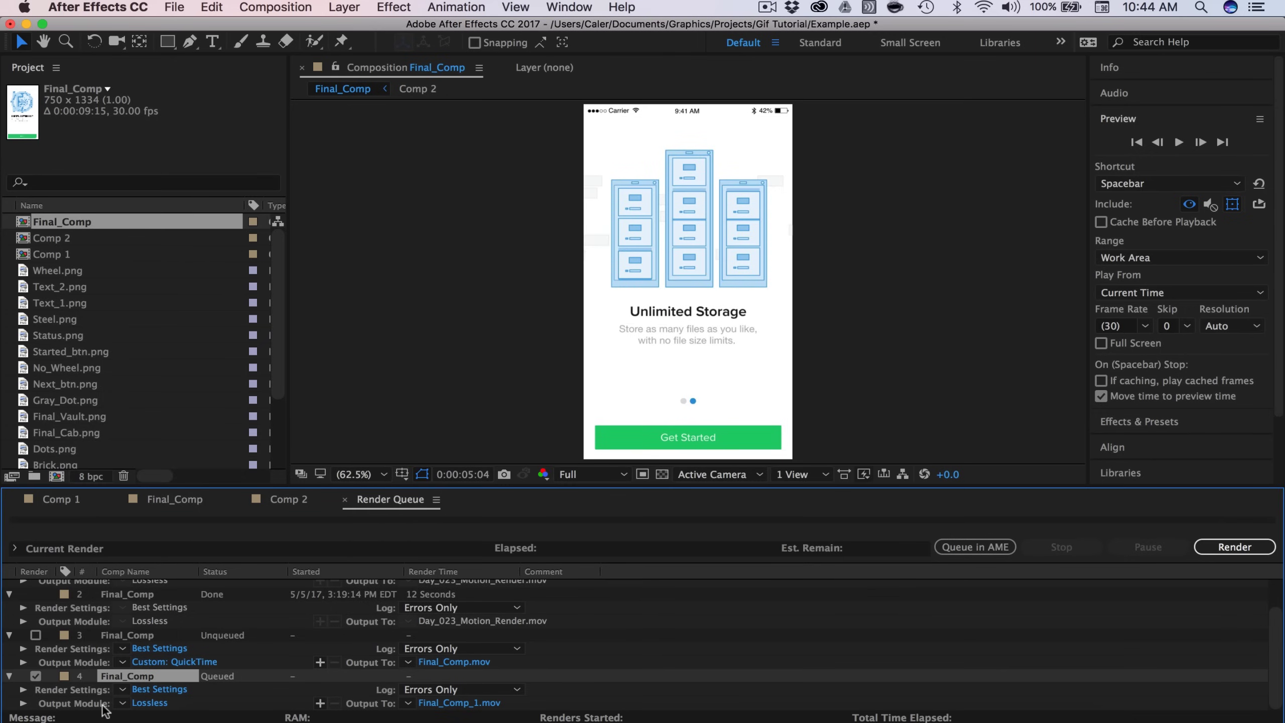
- Set item 4's output module format to JPEG Sequence with RGB channels
left_click(150, 702)
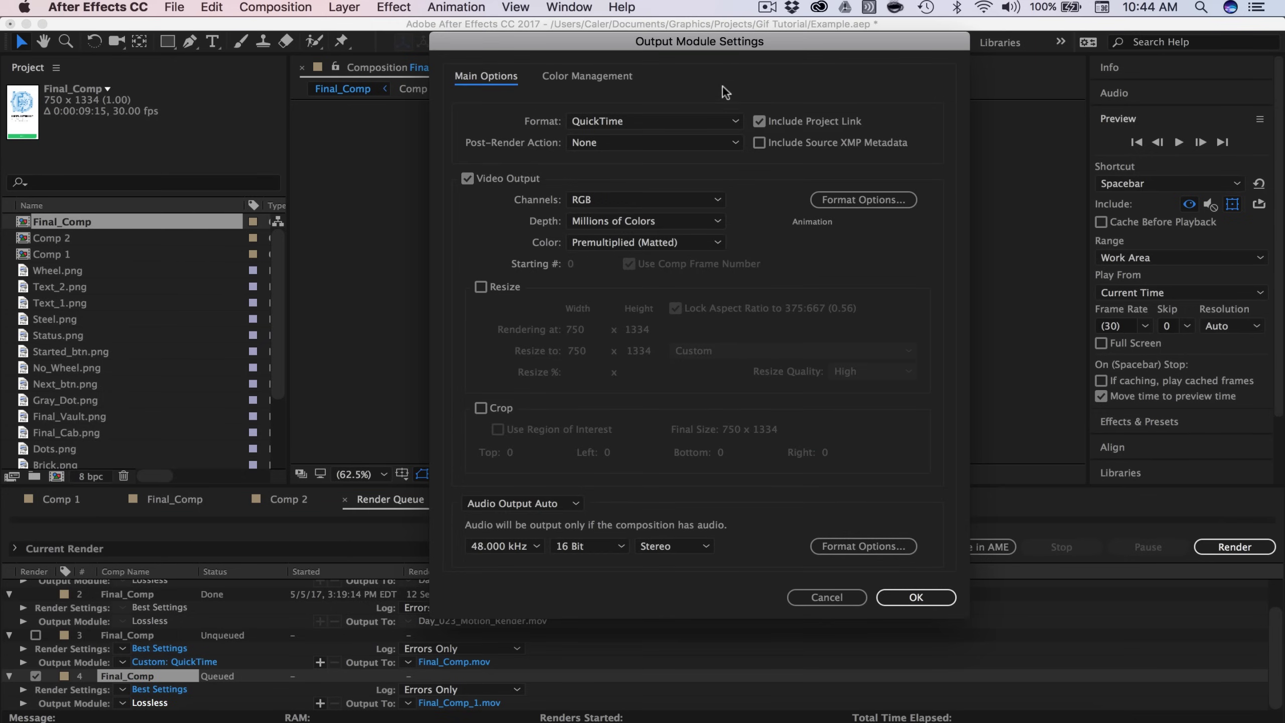
left_click_drag(698, 40, 658, 41)
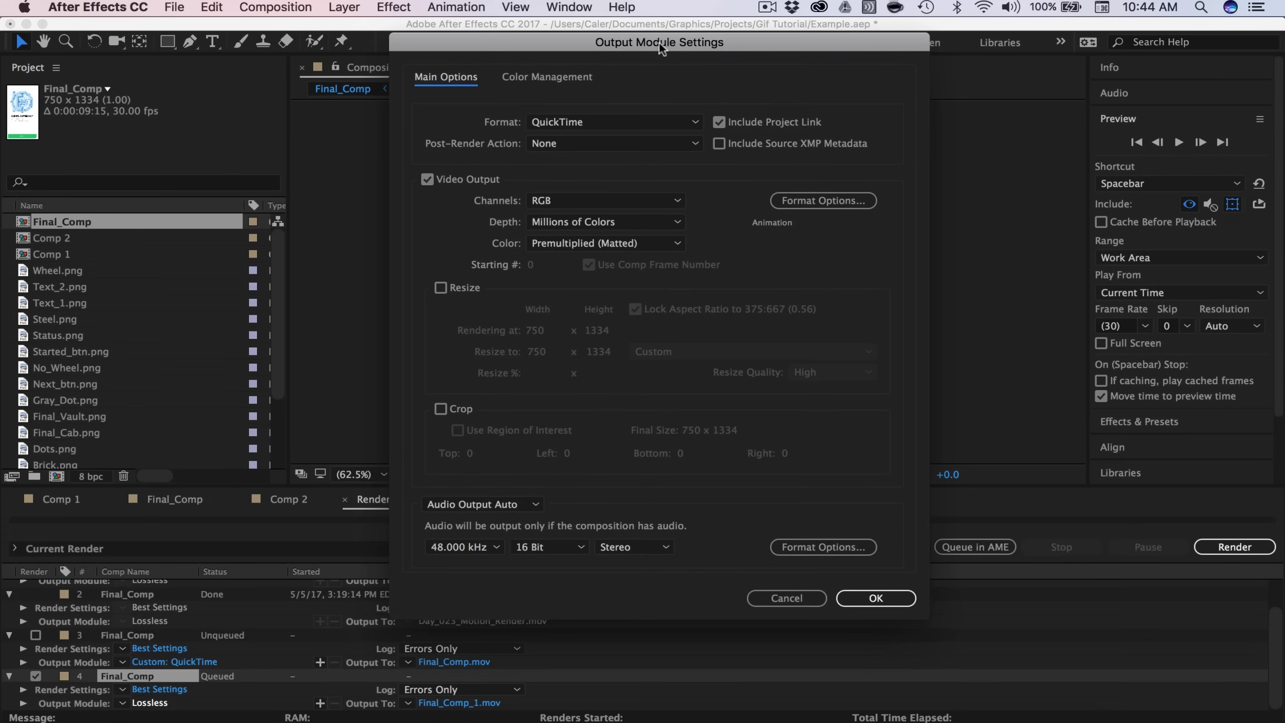
left_click(587, 126)
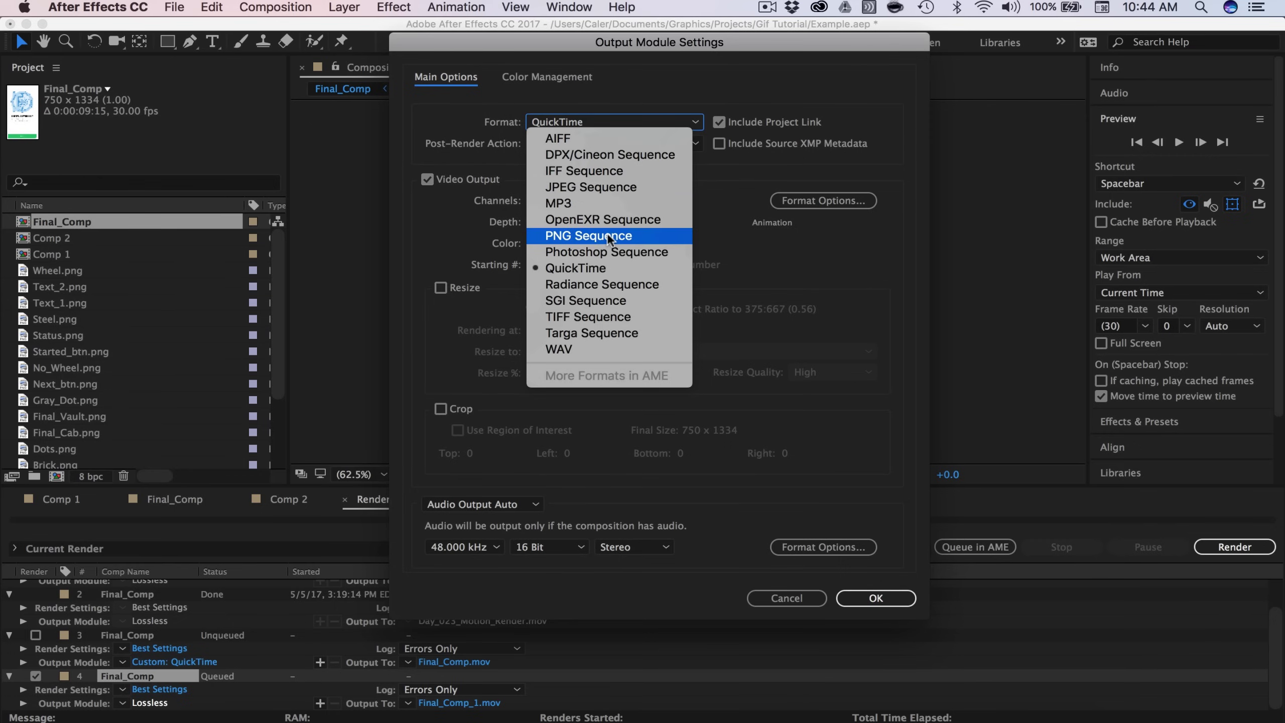
left_click(572, 237)
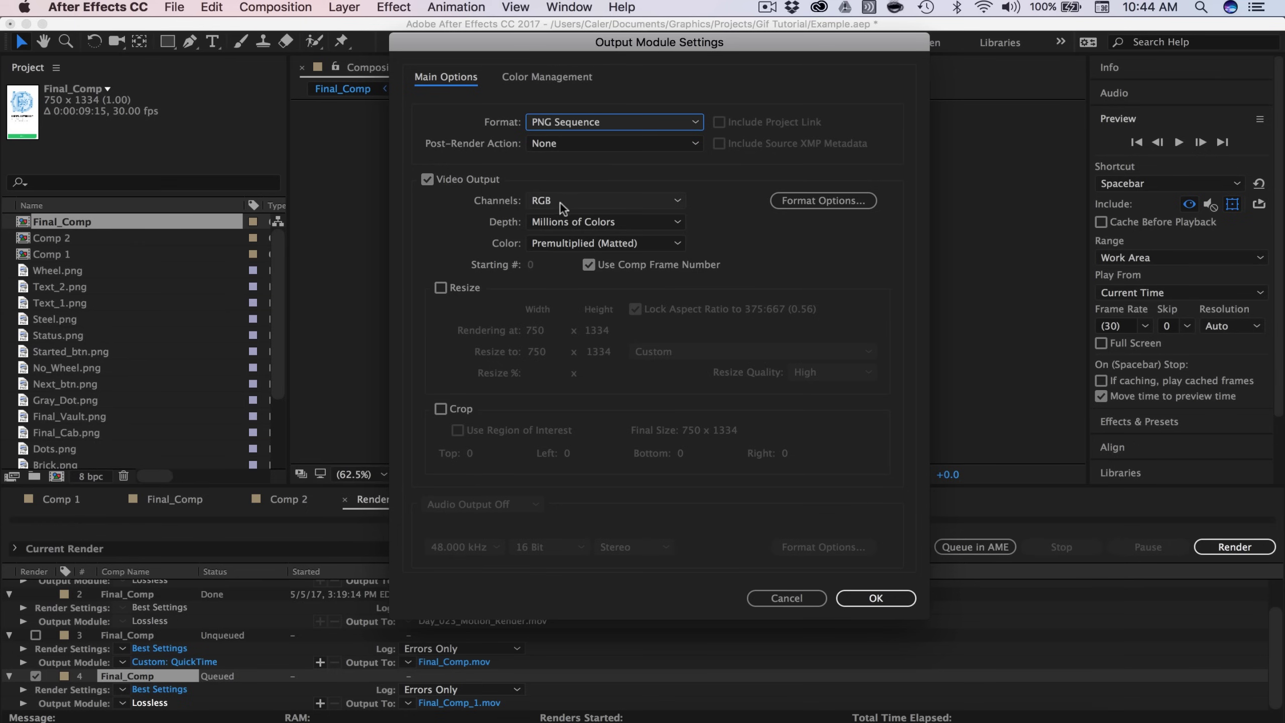
left_click(595, 200)
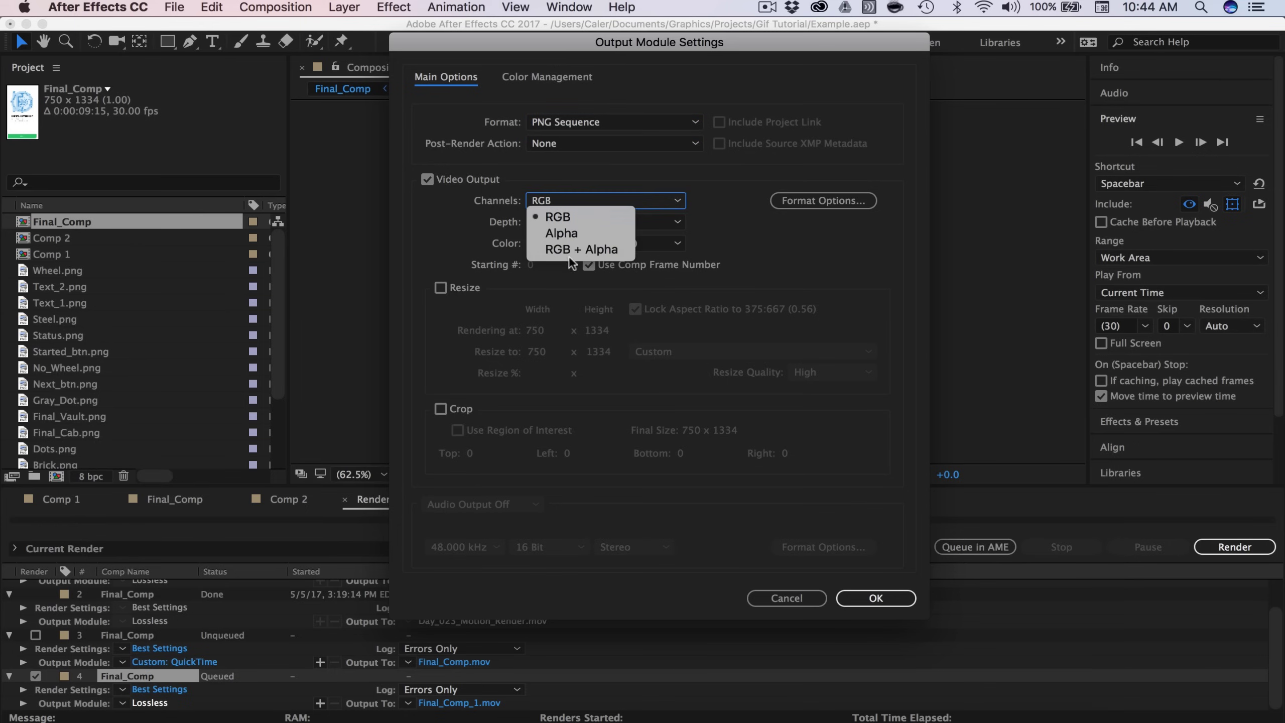
left_click(716, 180)
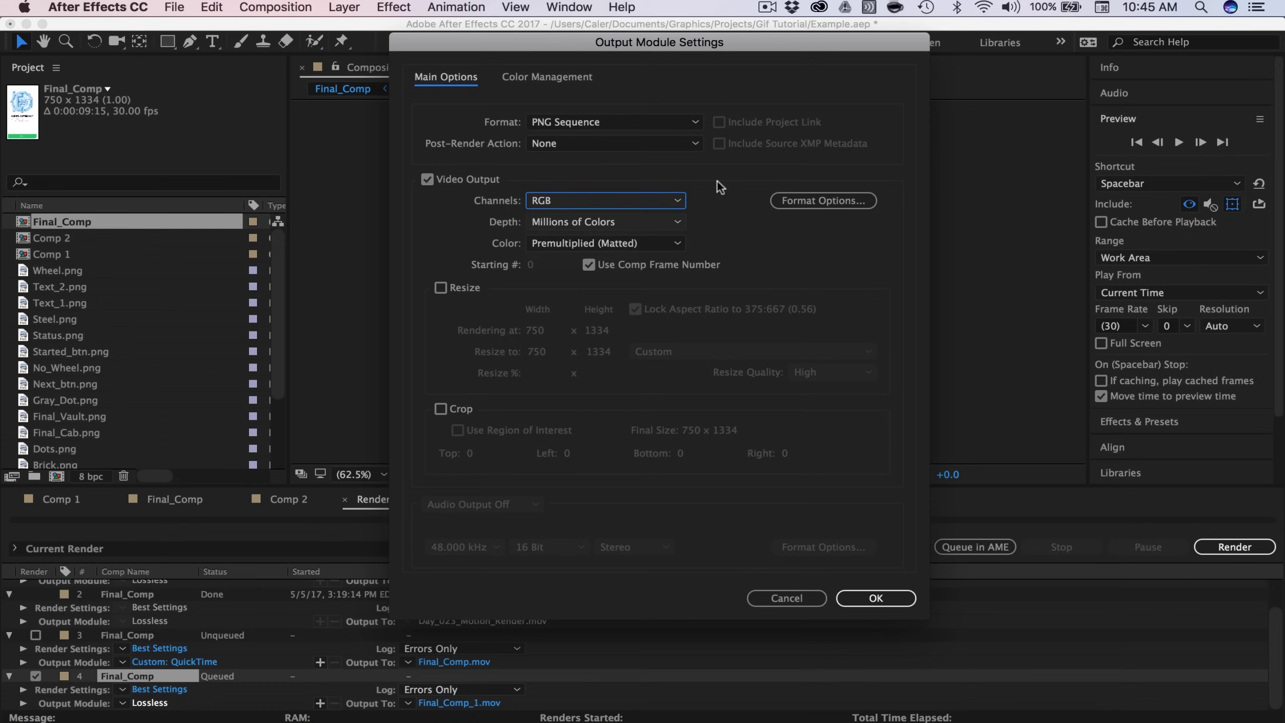
left_click(658, 123)
left_click(577, 187)
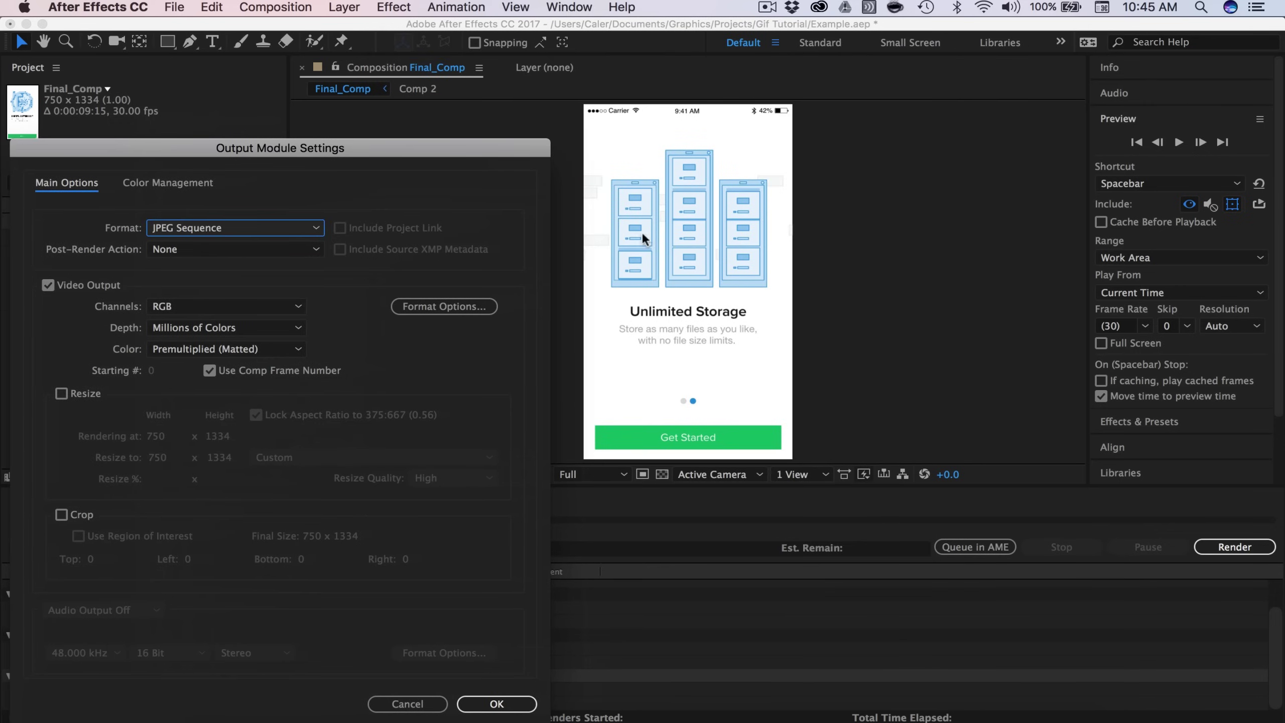
left_click_drag(412, 158, 789, 42)
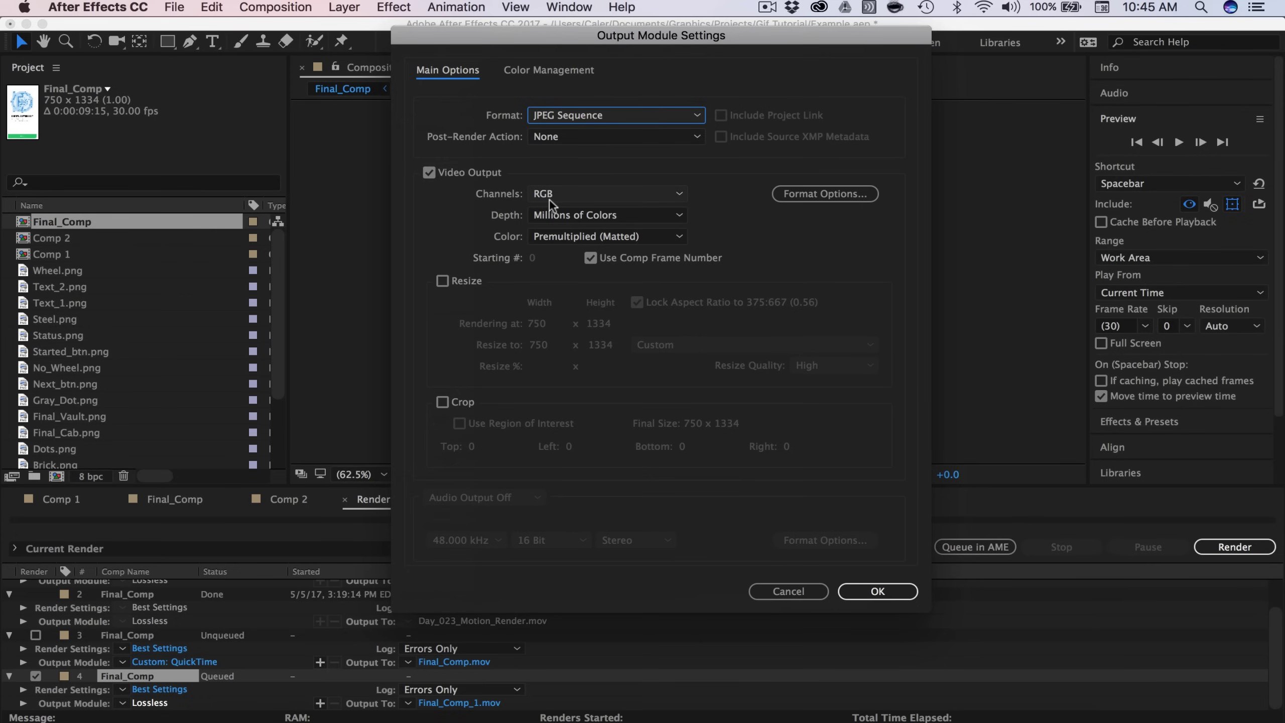
left_click(878, 591)
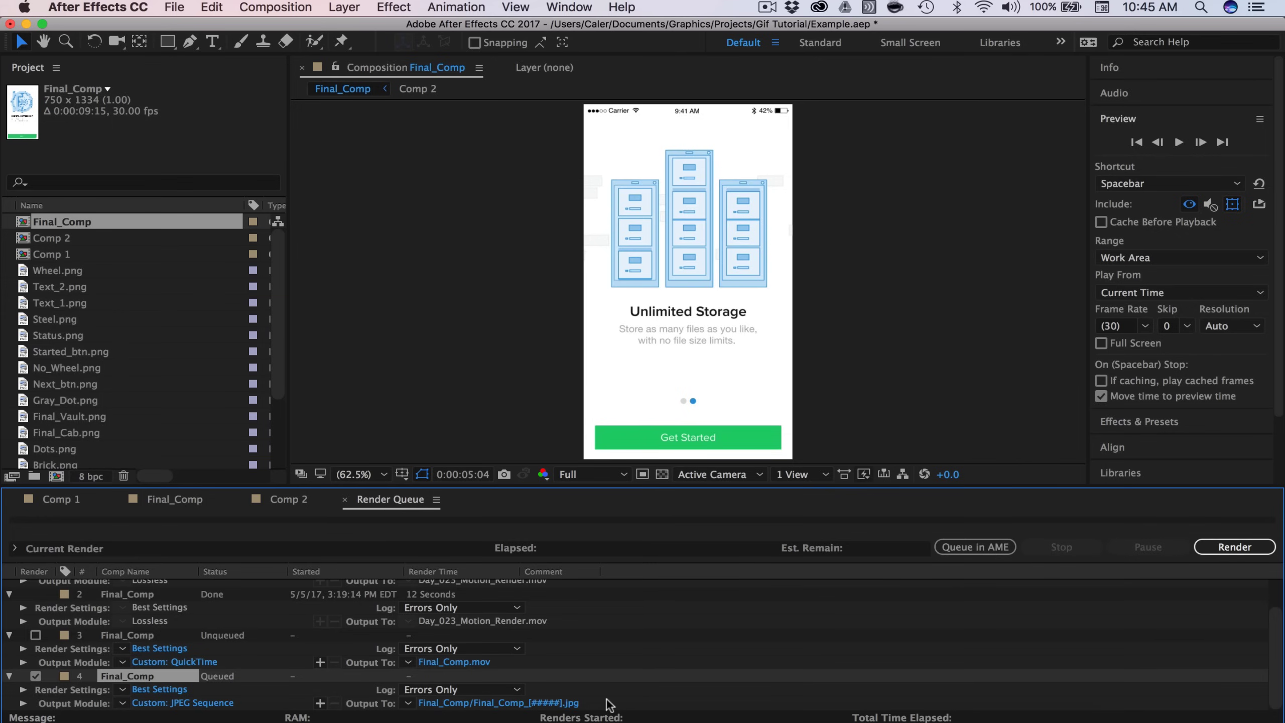
- Render queued item 4, Final_Comp, to JPEG frames
left_click(1224, 548)
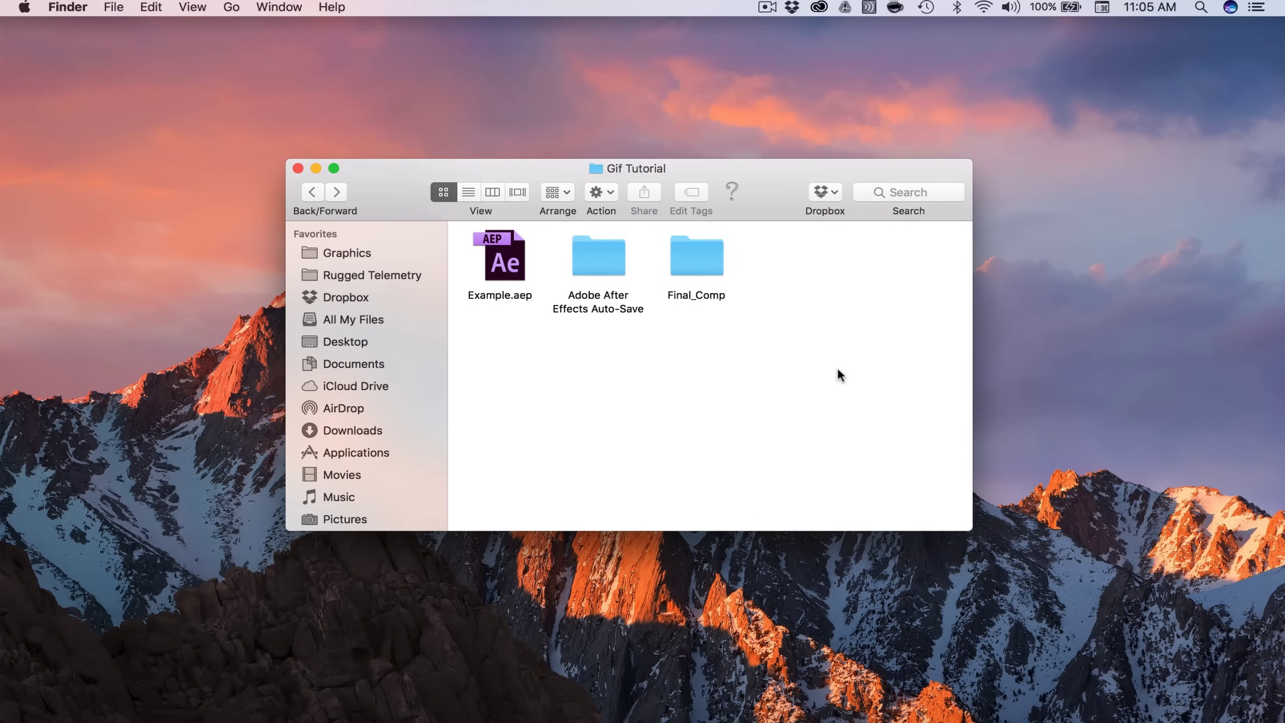
- Open the Final_Comp folder and drag Final_Comp_00000.jpg onto Photoshop to open it
double_click(696, 258)
scroll(636, 284, "down", 15)
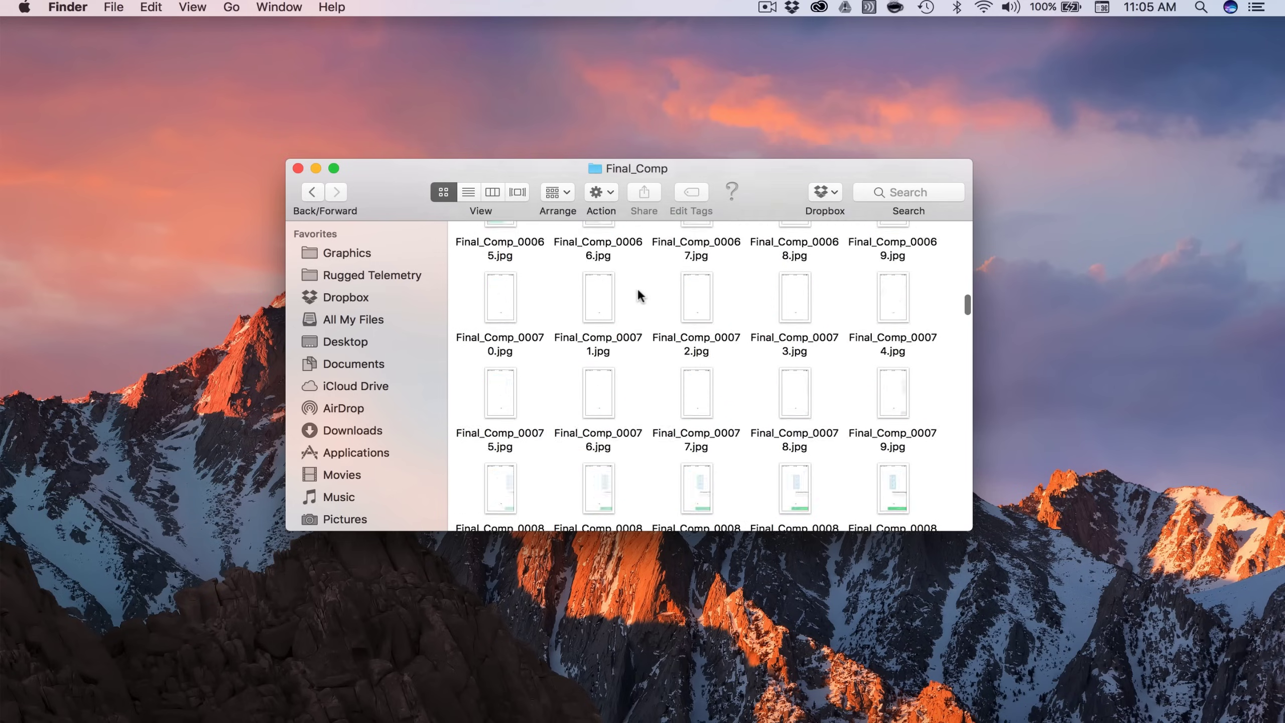
scroll(636, 288, "up", 15)
left_click(492, 257)
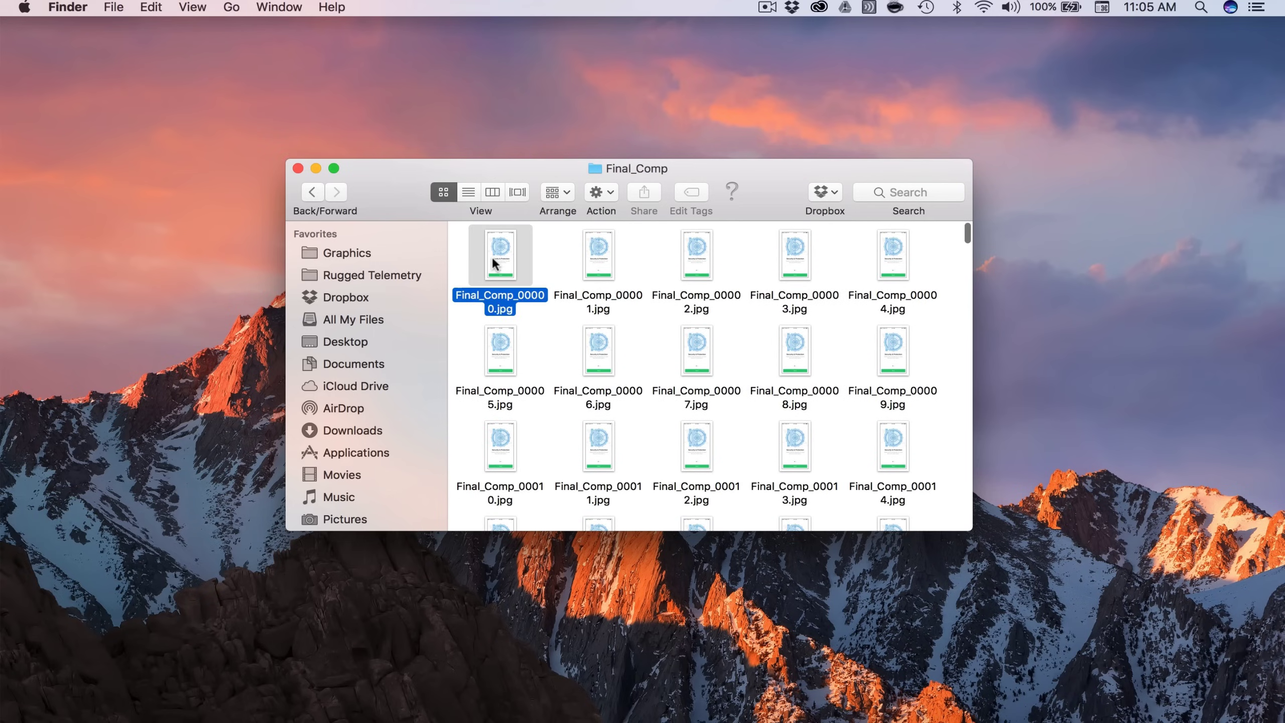
left_click_drag(492, 257, 293, 711)
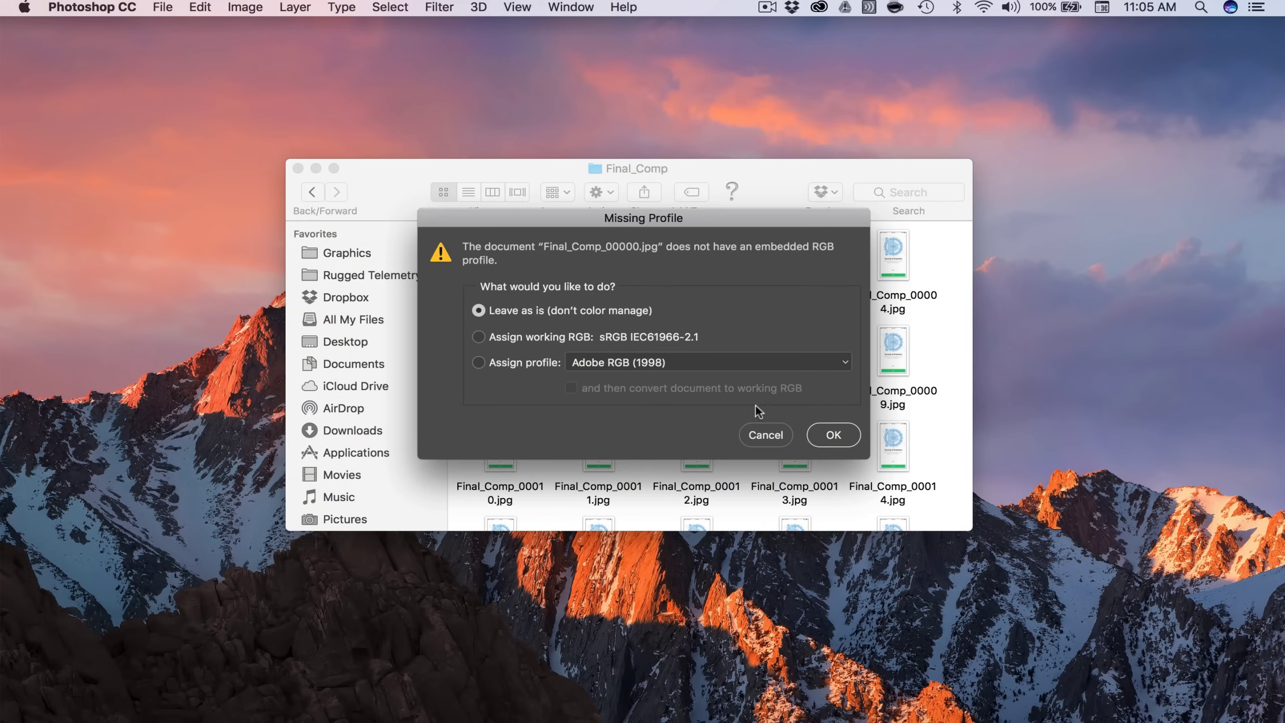
- Open the frame without colour management and convert its Background into Layer 0
left_click(833, 433)
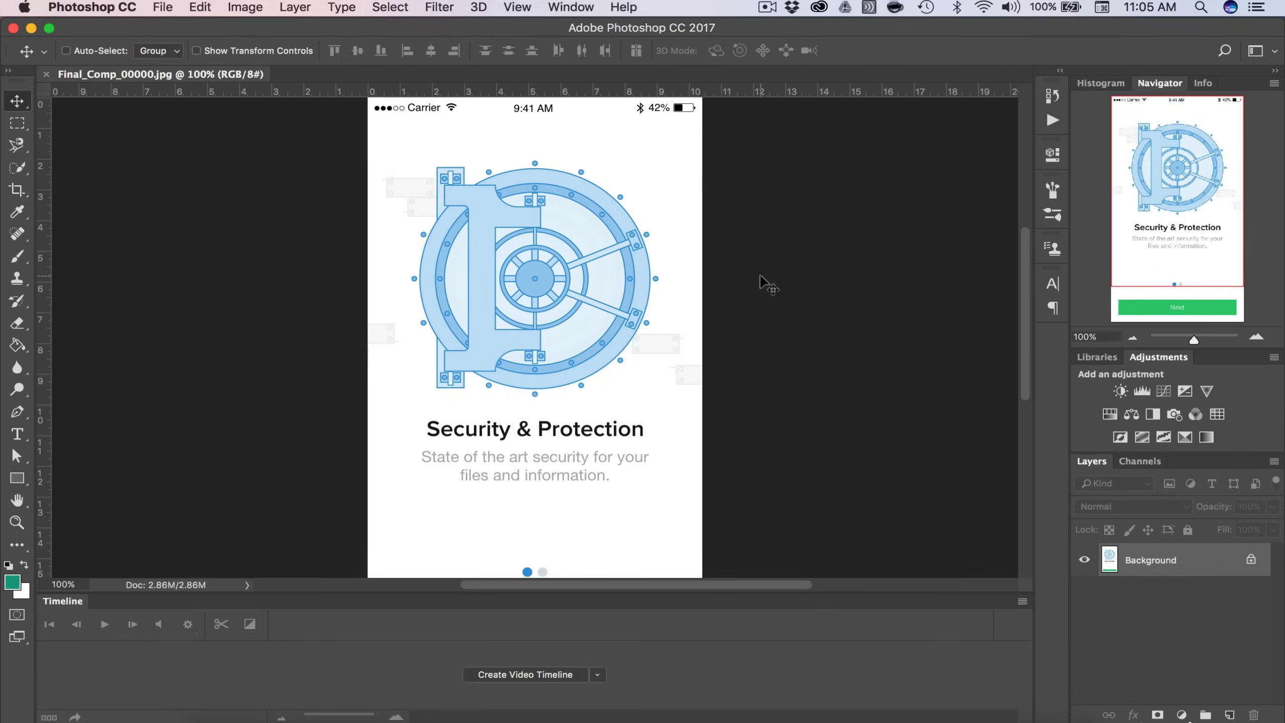
scroll(768, 285, "down", 2)
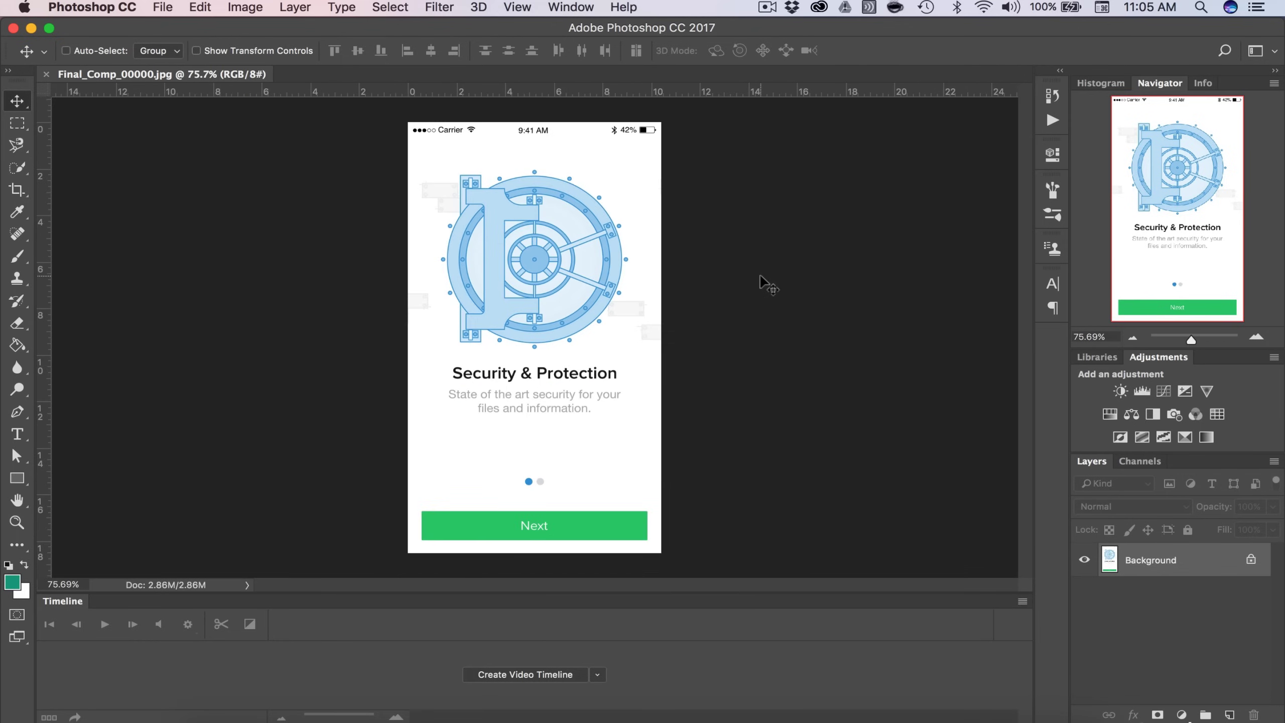
double_click(1188, 559)
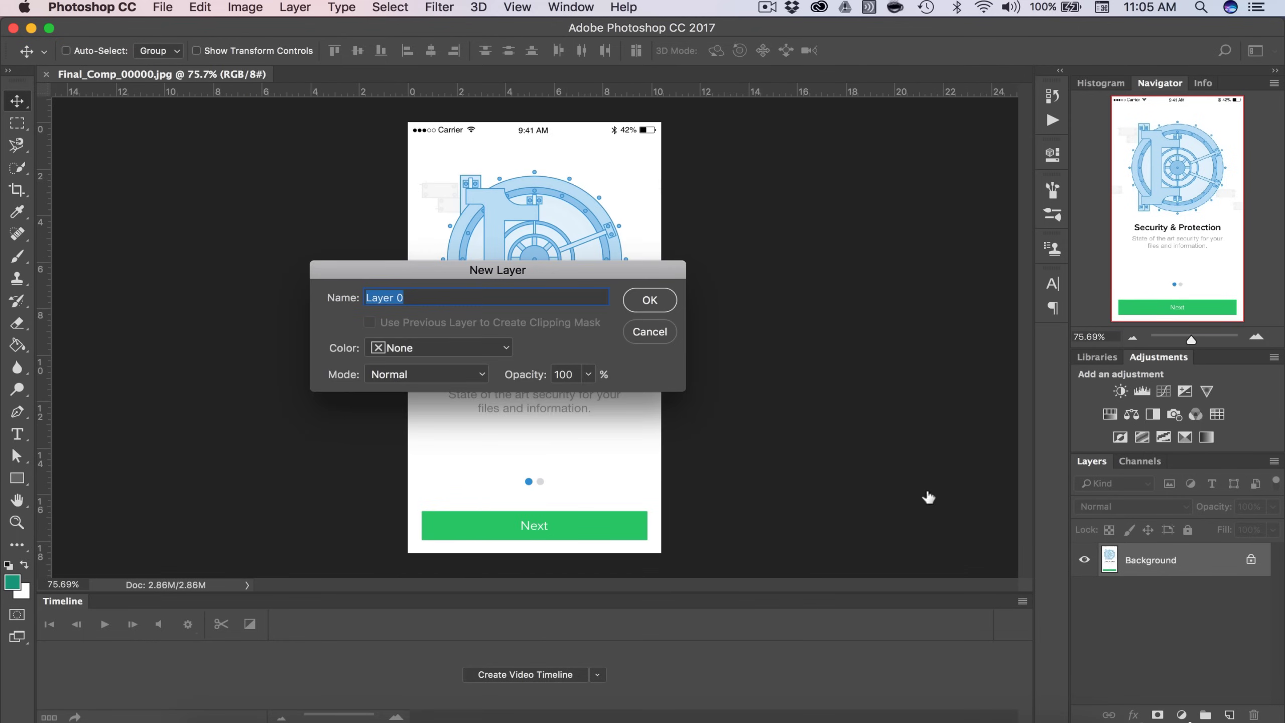
left_click(650, 304)
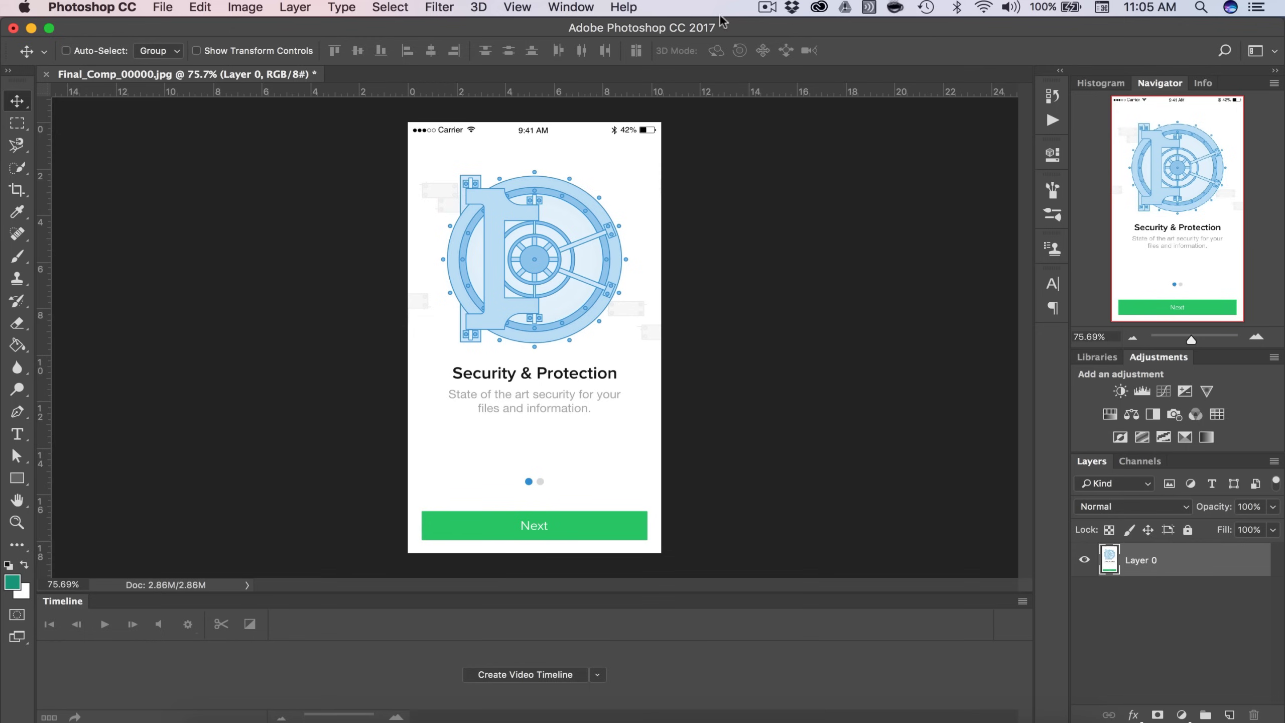
- Switch Photoshop to the Motion workspace
left_click(574, 6)
mouse_move(602, 45)
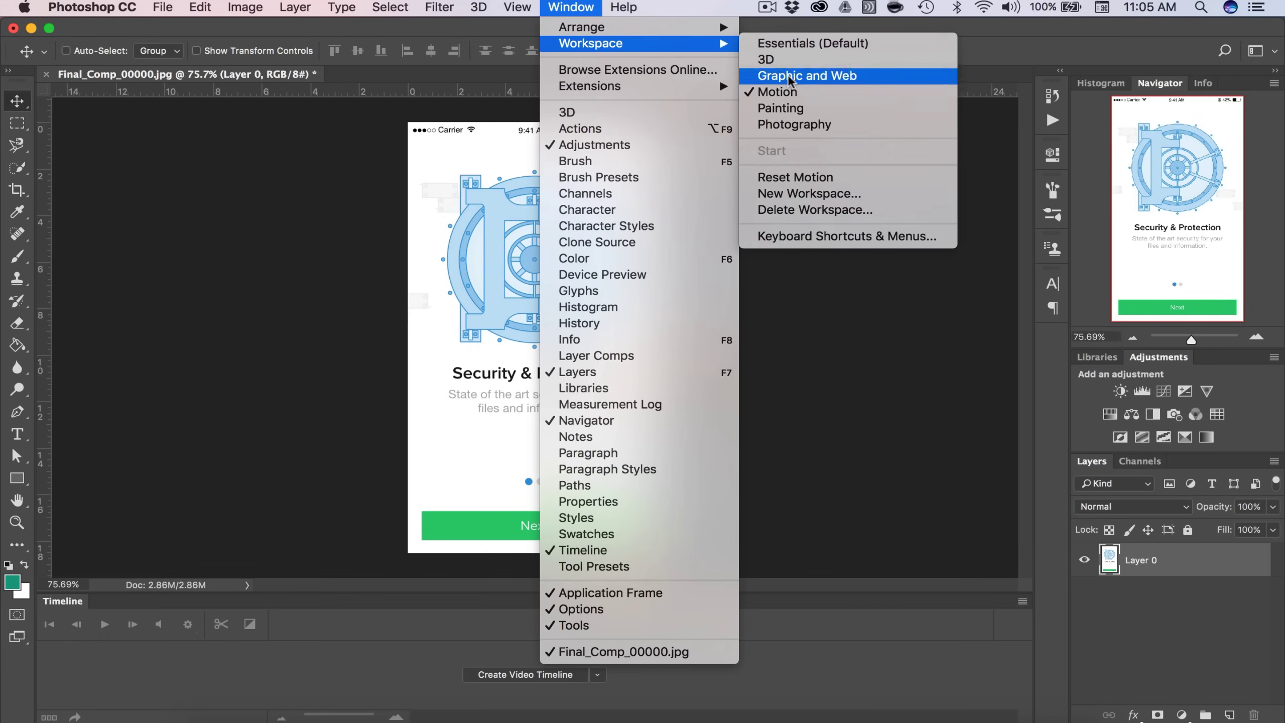
left_click(796, 93)
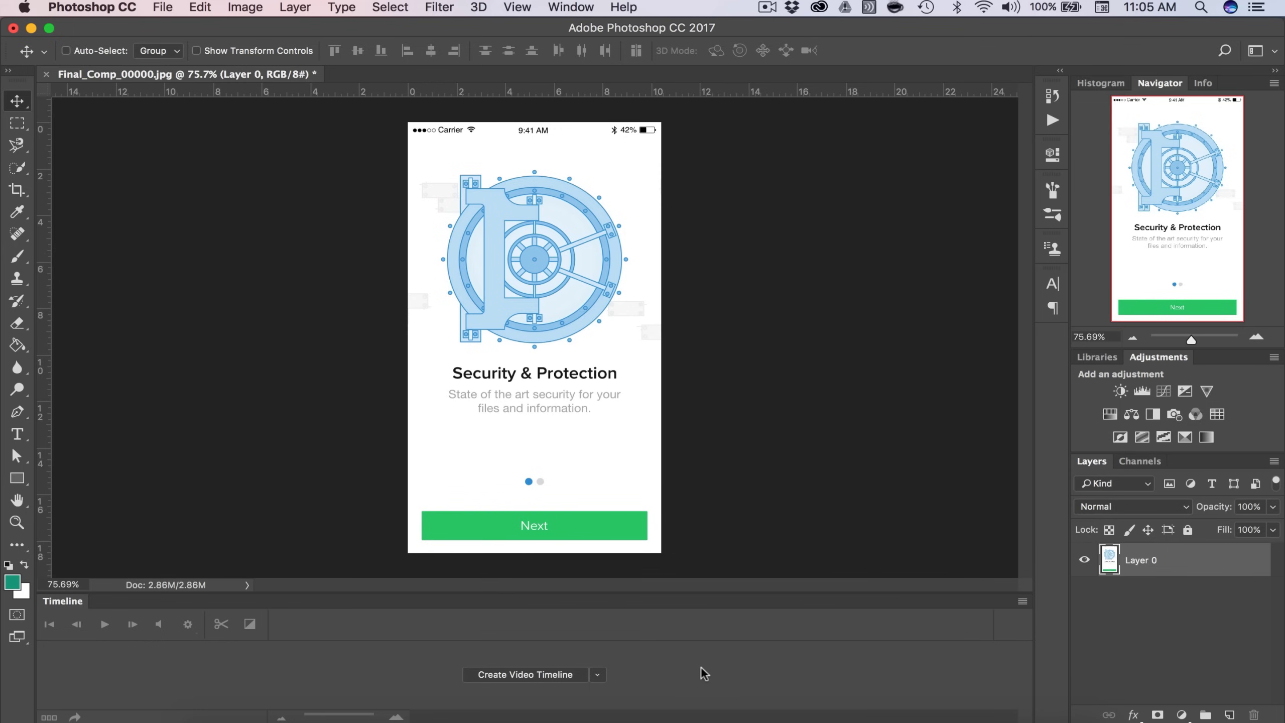
- Add the Final_Comp_00000.jpg image sequence as a new video layer
left_click(296, 7)
mouse_move(338, 359)
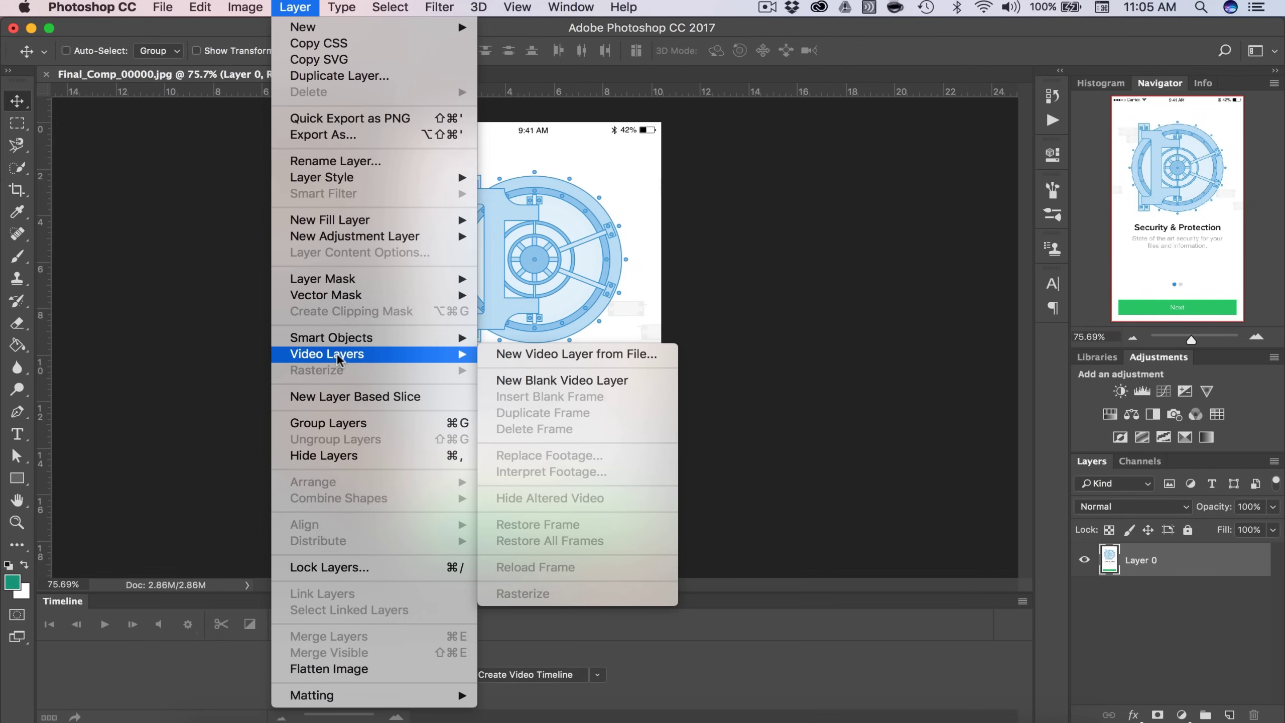
left_click(573, 354)
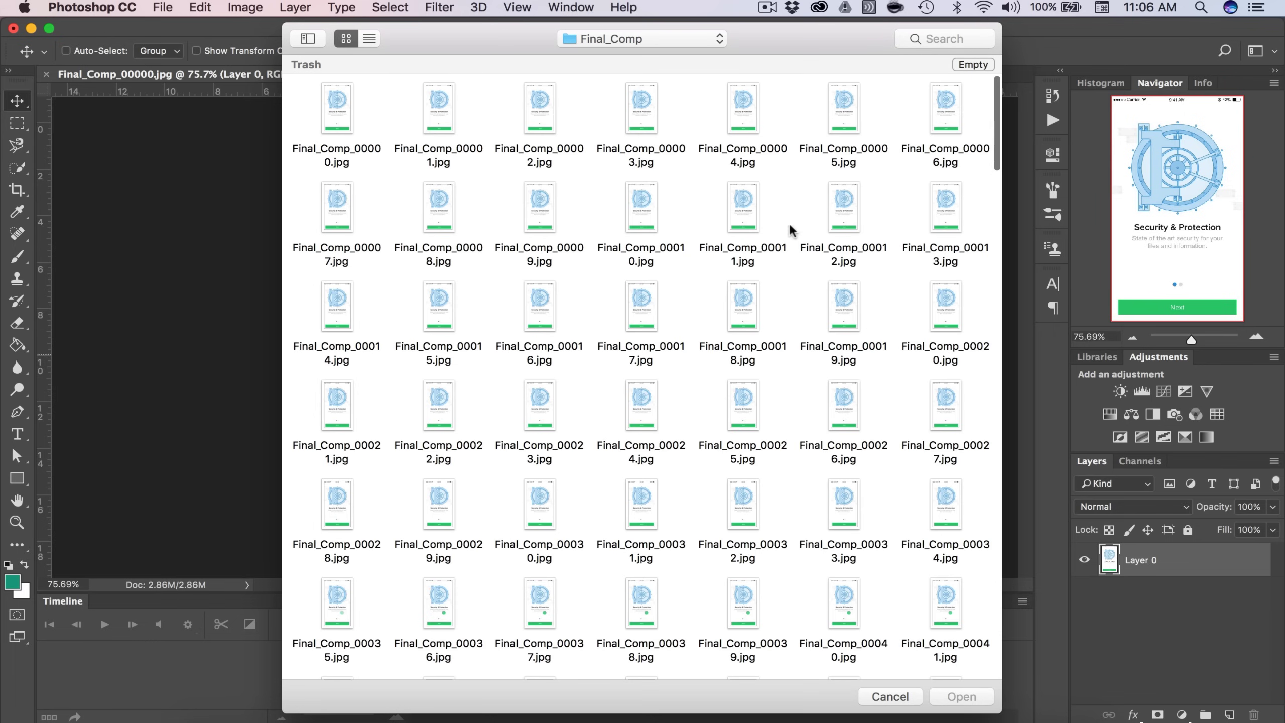
left_click(339, 117)
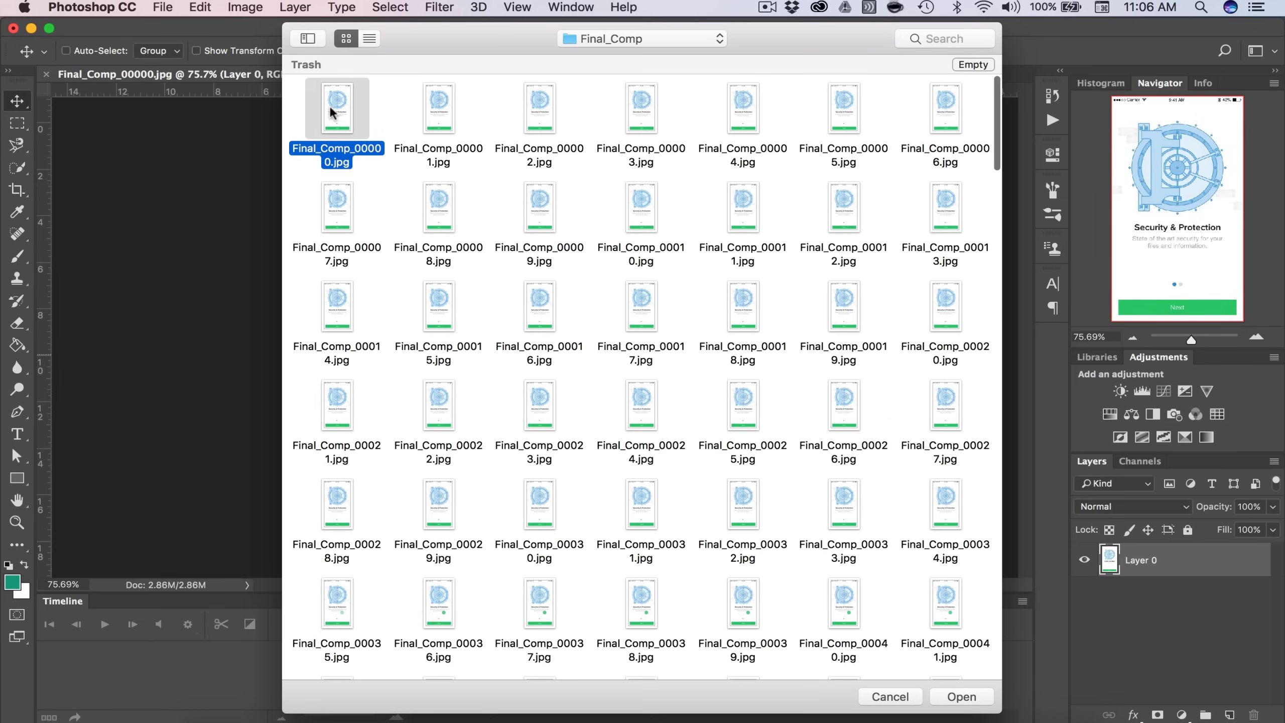
left_click(963, 699)
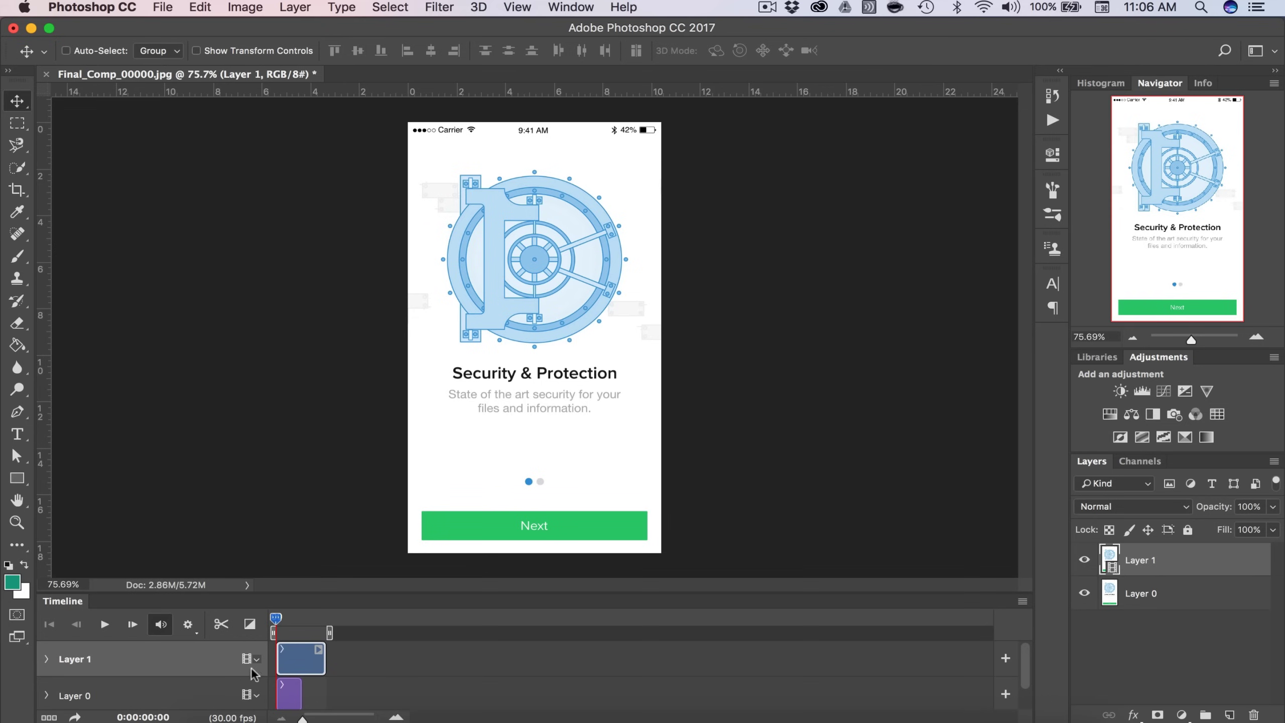
- Preview the clip on the timeline and delete the original Layer 0
mouse_move(304, 718)
left_mouse_down()
mouse_move(338, 719)
mouse_move(318, 719)
left_mouse_up()
left_click_drag(279, 623, 187, 625)
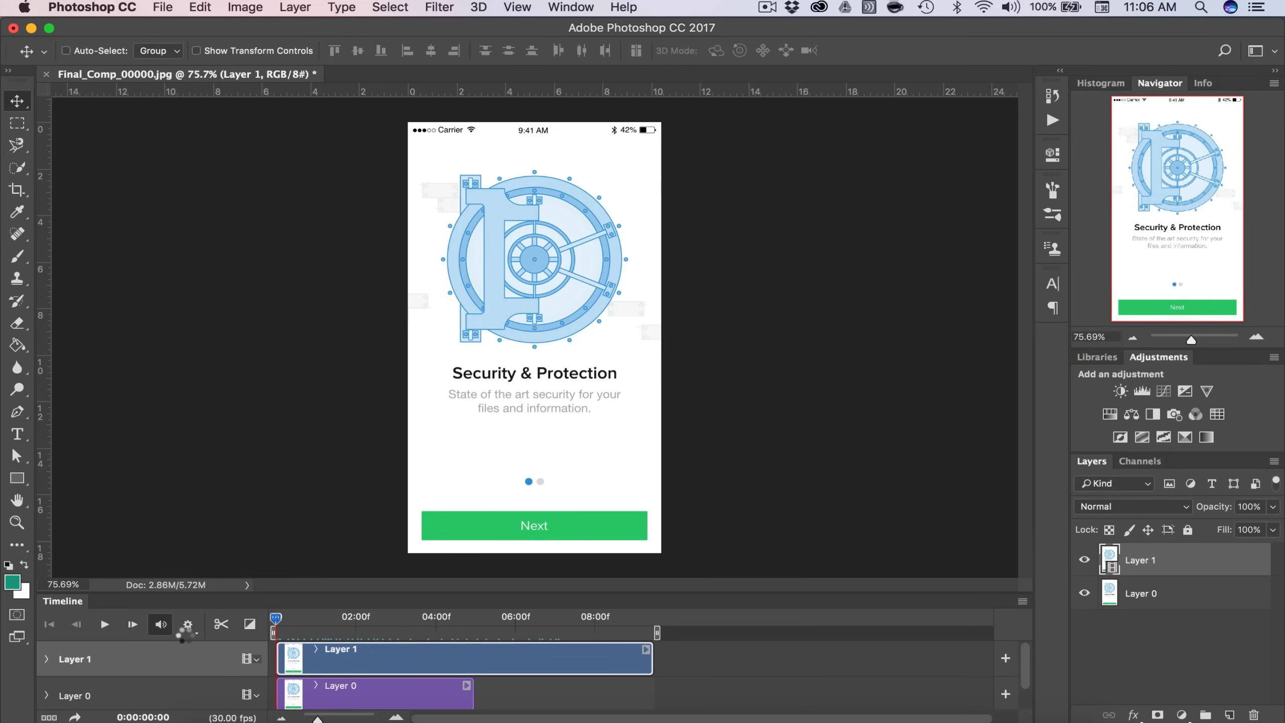
left_click_drag(1165, 596, 1256, 713)
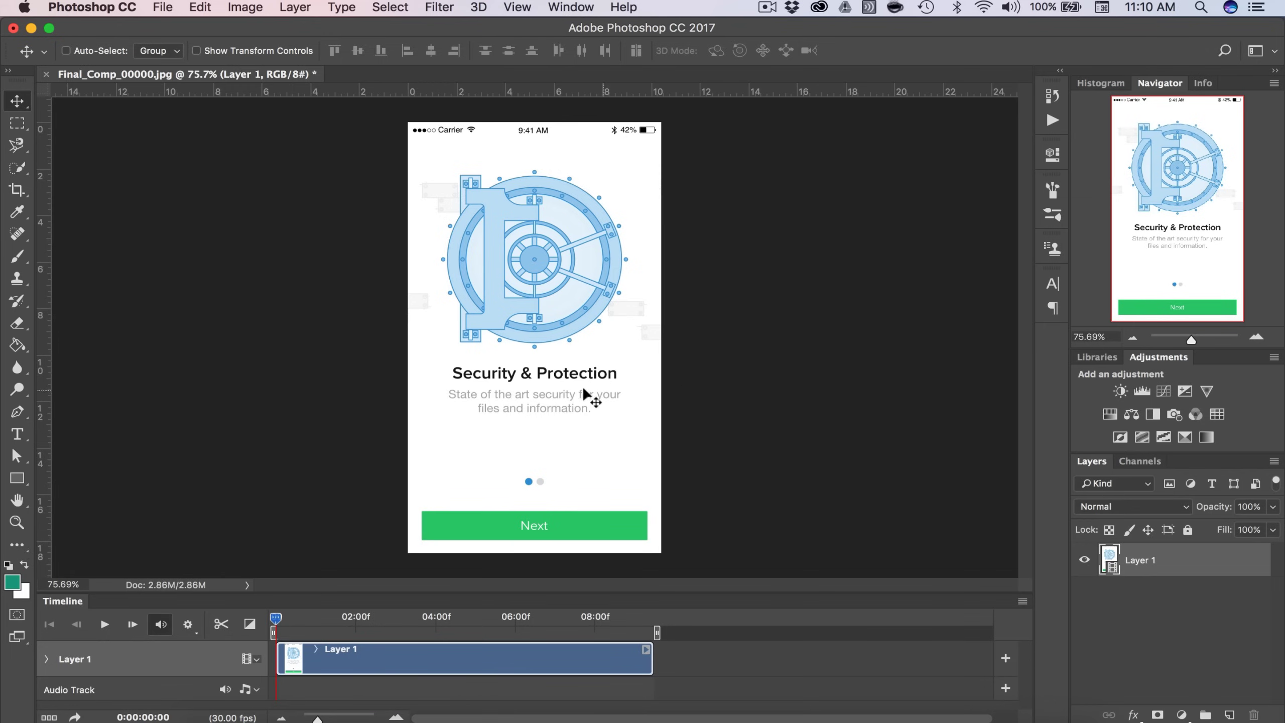
- Resize the image to 50 percent width (375 × 667 px), converting Layer 1 to a smart object
left_click(229, 7)
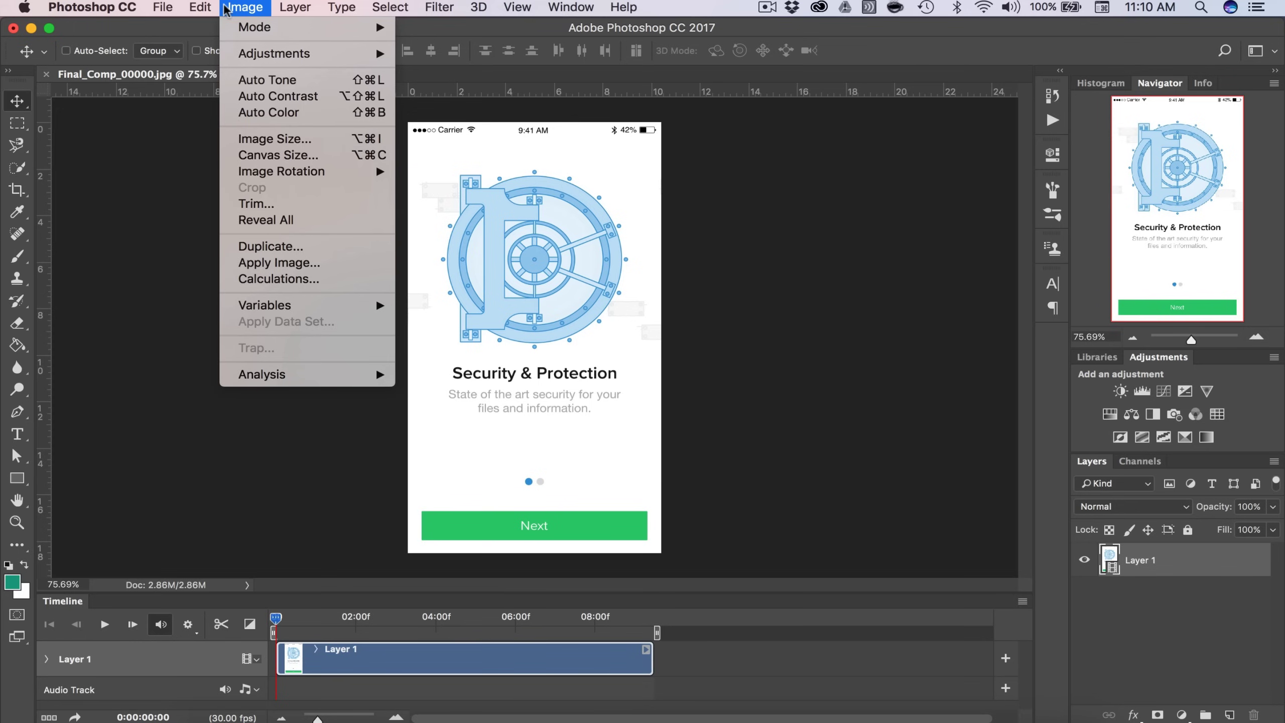
left_click(264, 139)
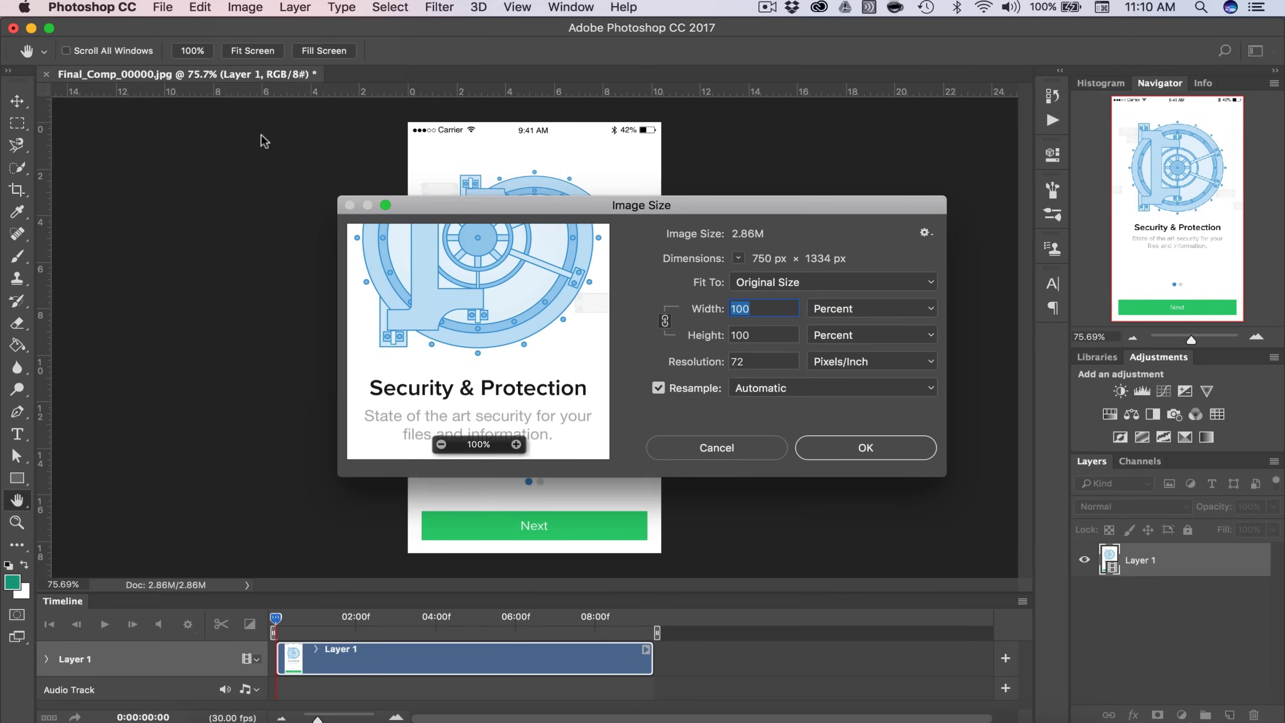
left_click(896, 306)
left_click(820, 309)
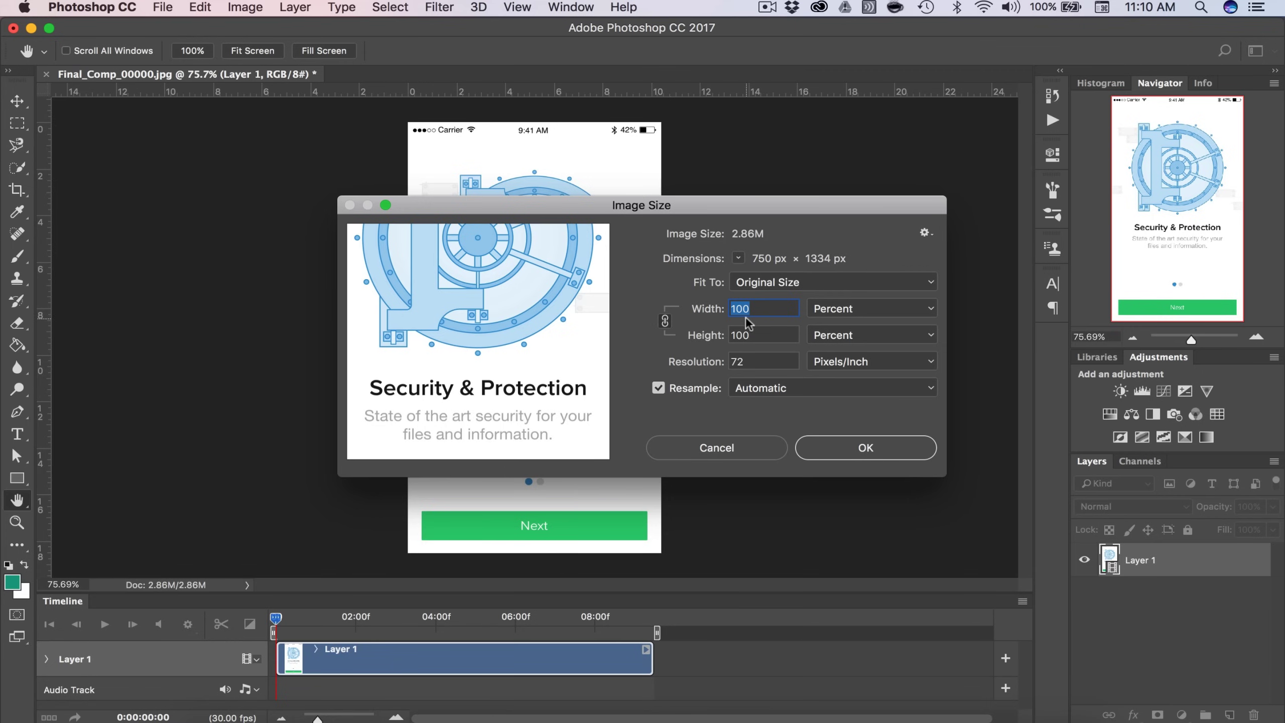
type("50")
mouse_move(454, 335)
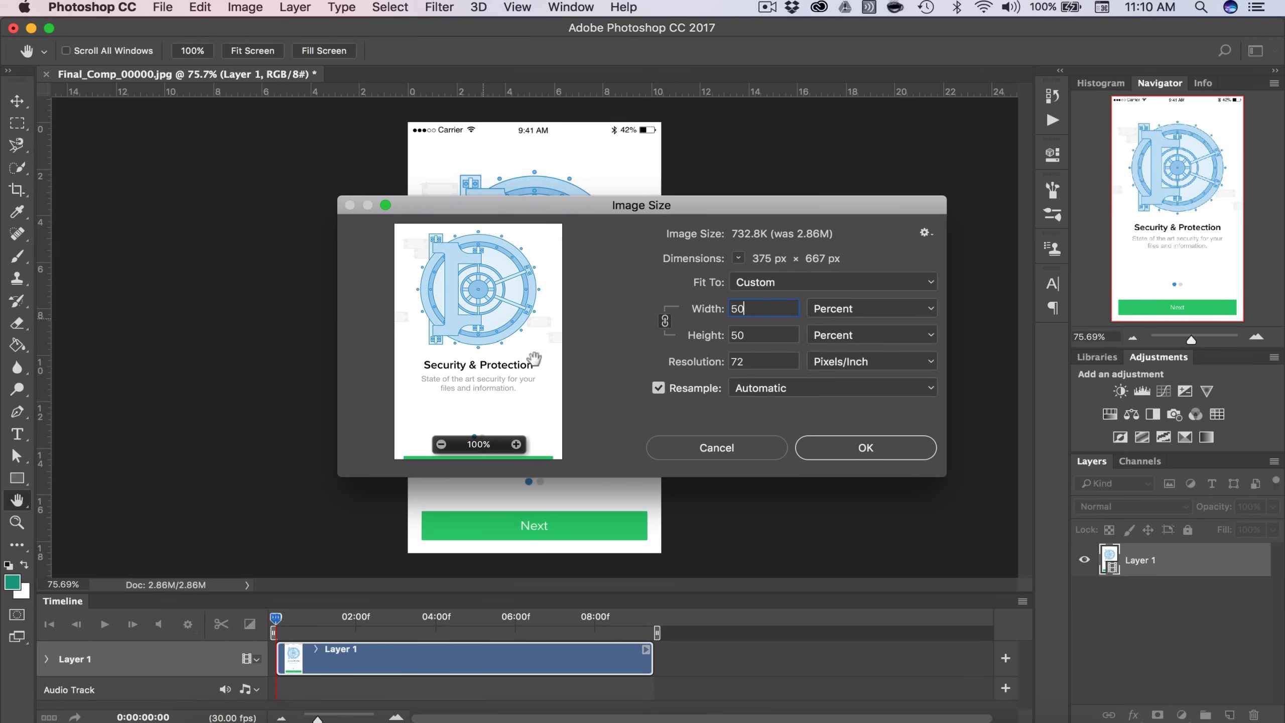
left_click(871, 456)
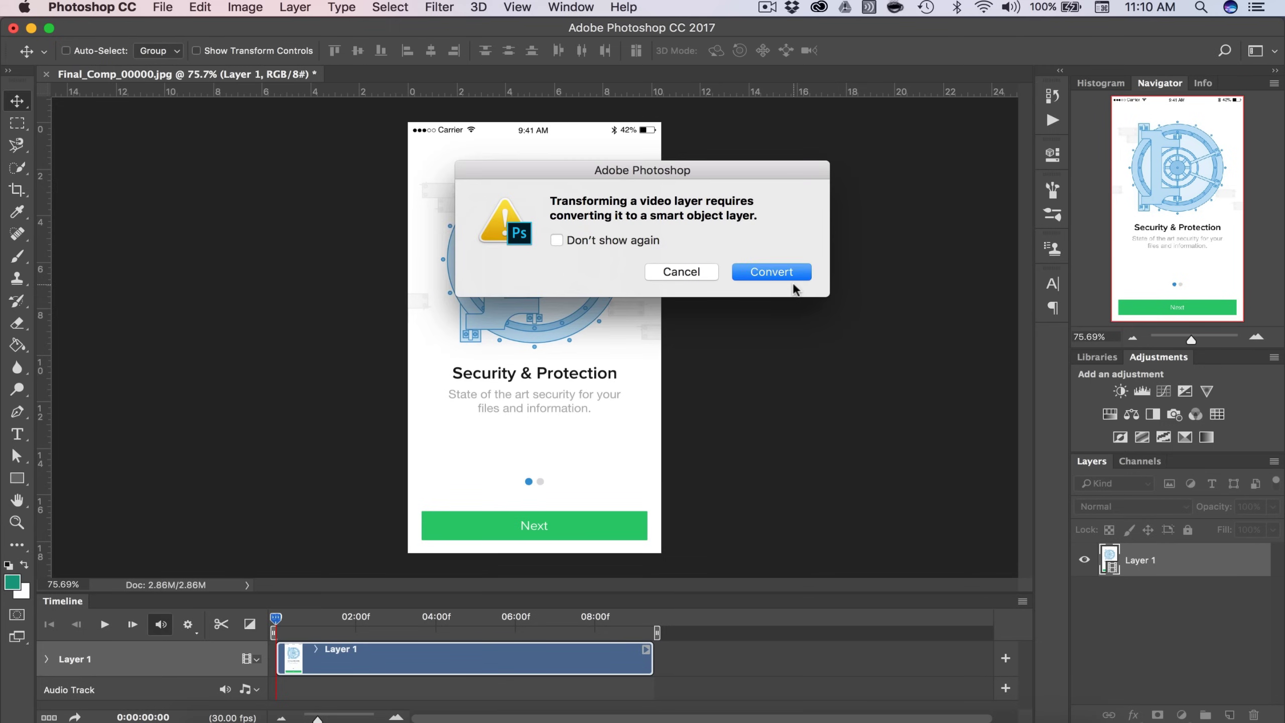
left_click(762, 270)
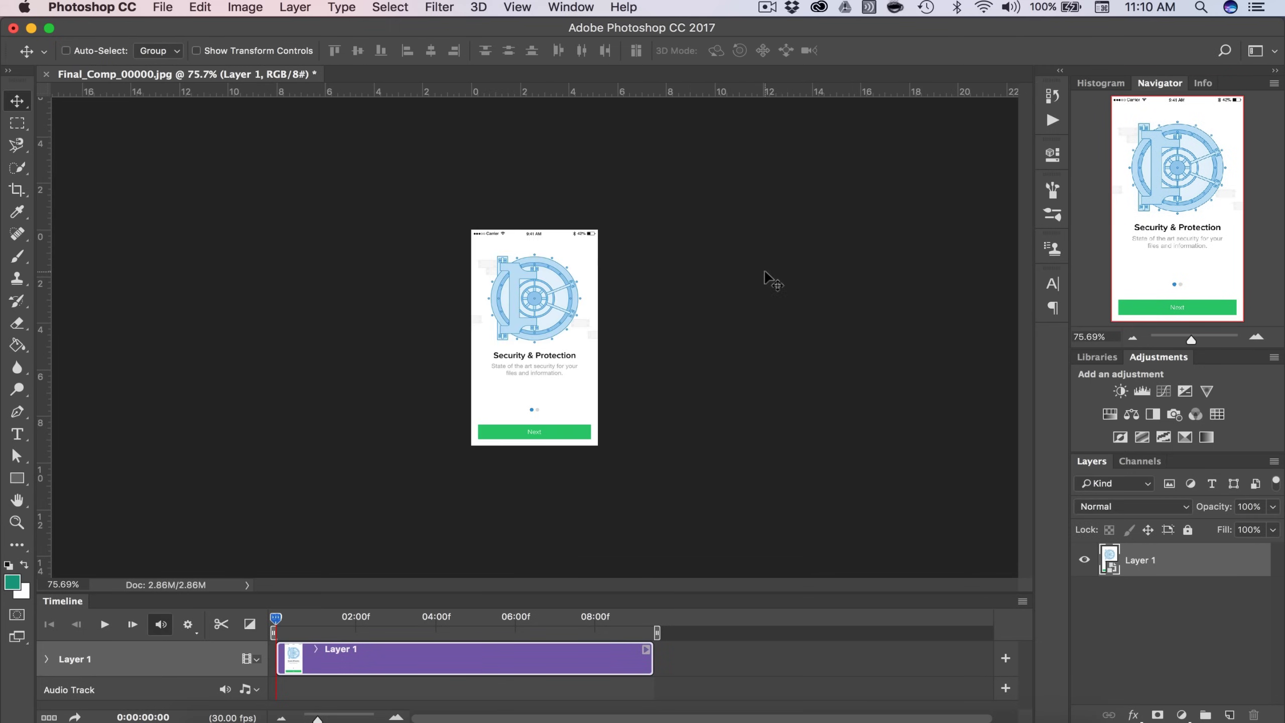
scroll(541, 294, "up", 3, "alt")
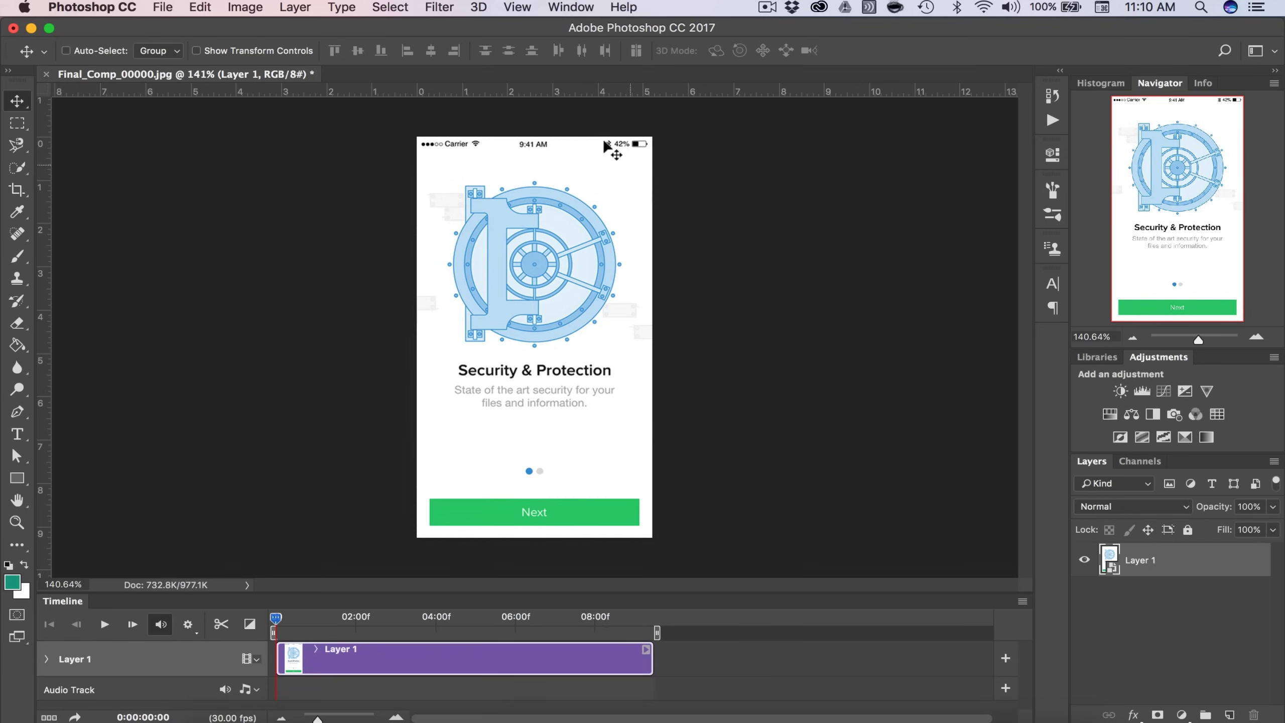
key("super+equal")
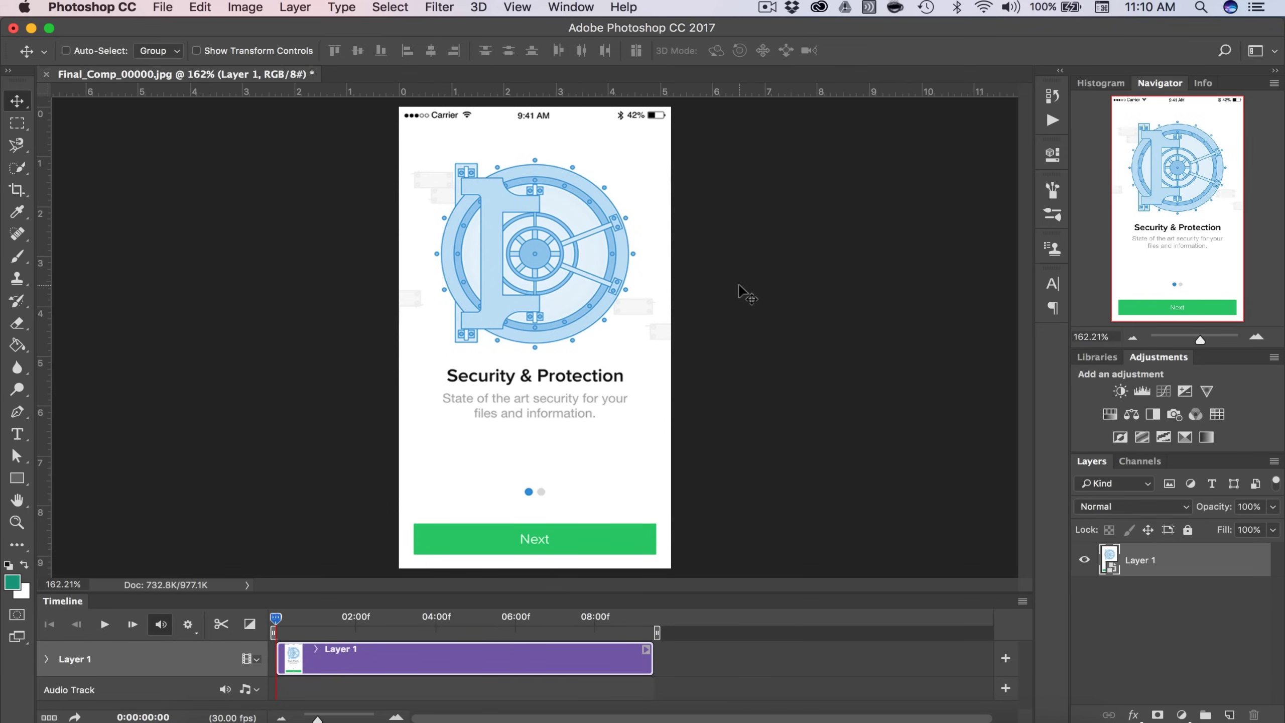
scroll(745, 293, "up", 2)
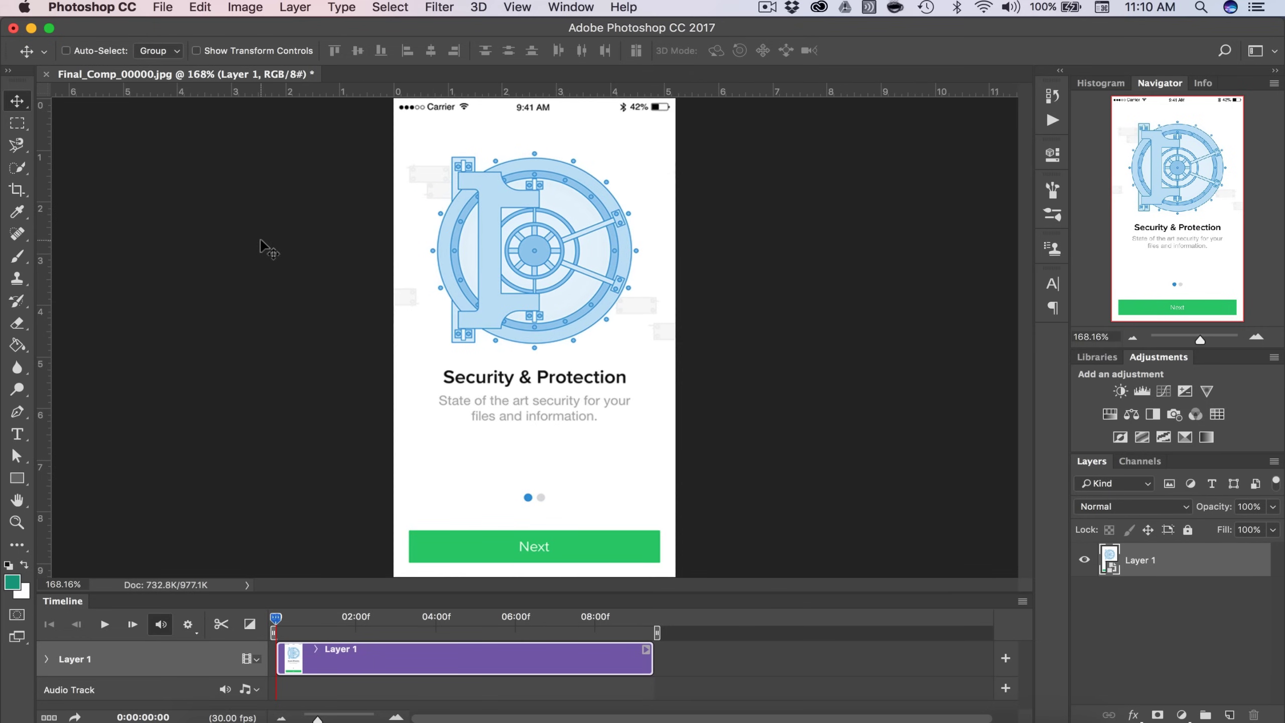
- Open Save for Web (Legacy) to preview the animation as GIF 128 Dithered
left_click(162, 7)
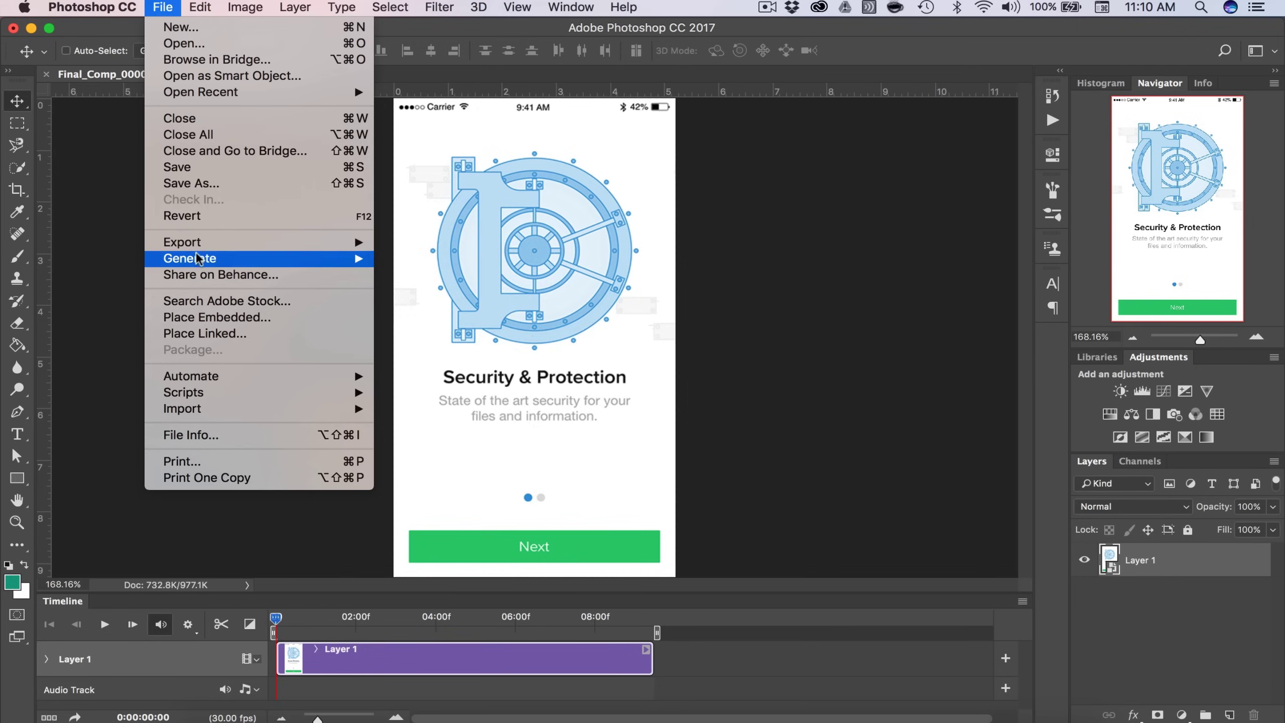
mouse_move(198, 247)
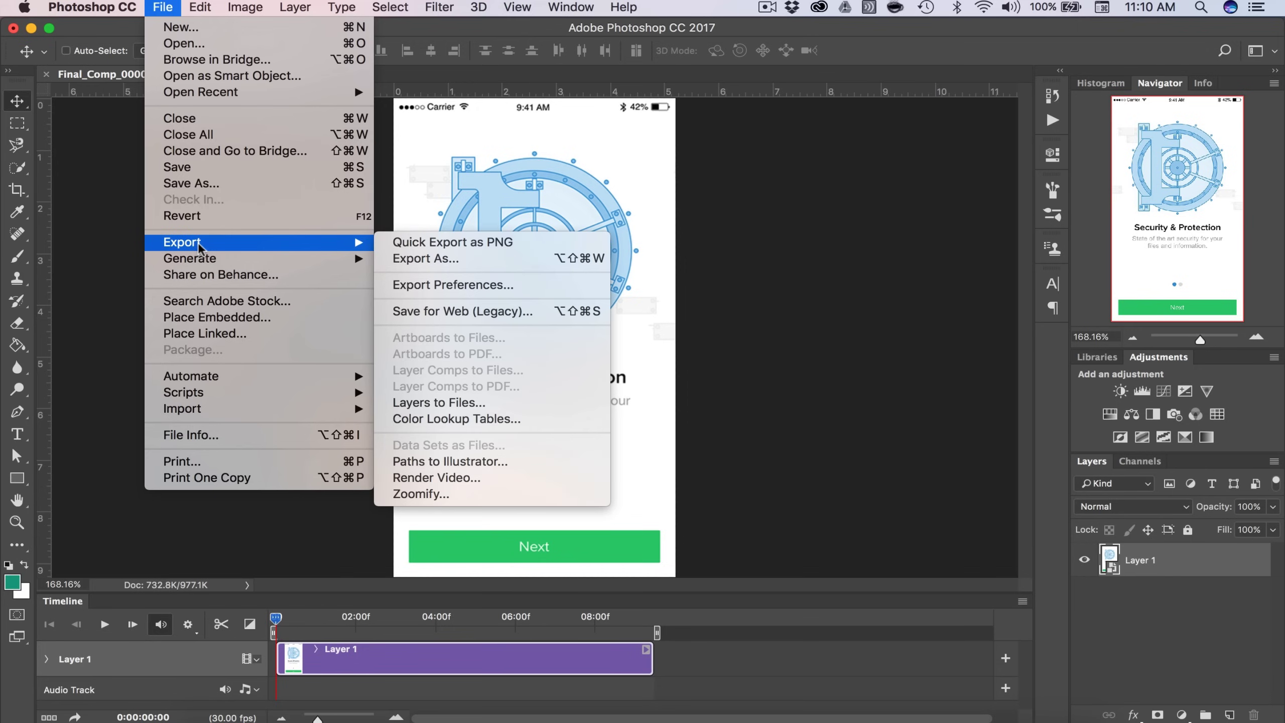
left_click(440, 311)
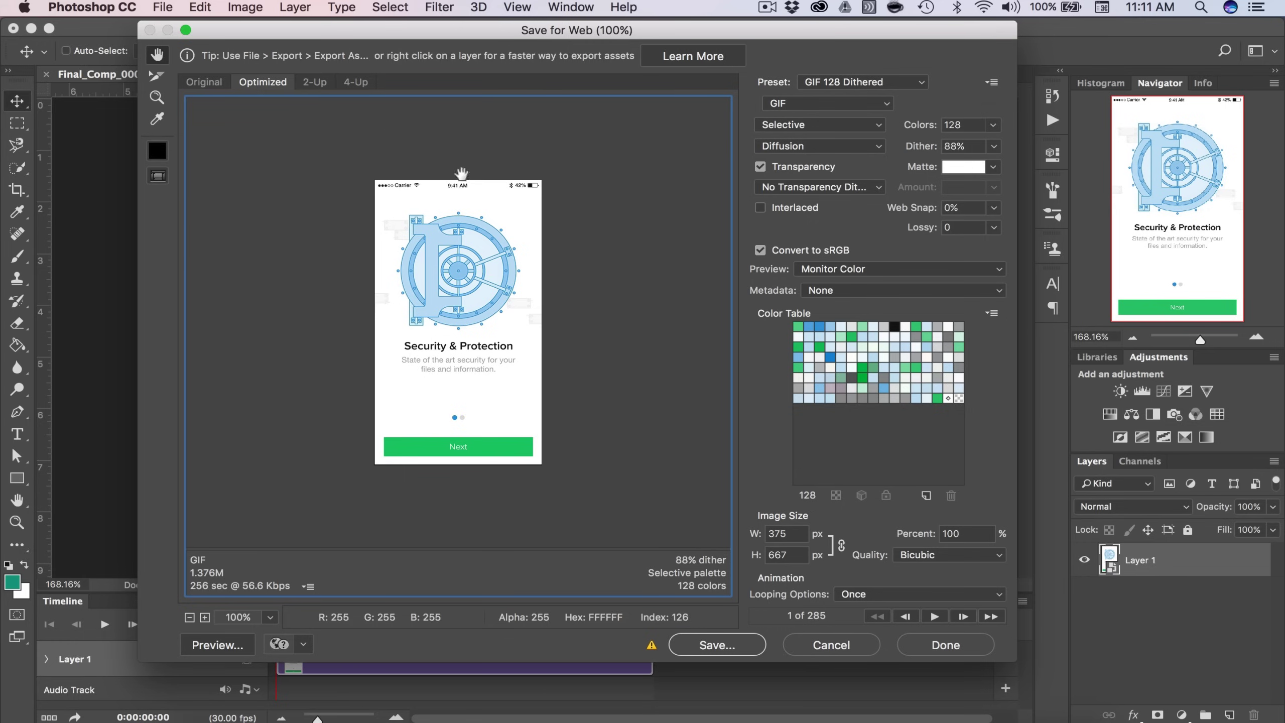
left_click_drag(574, 36, 648, 48)
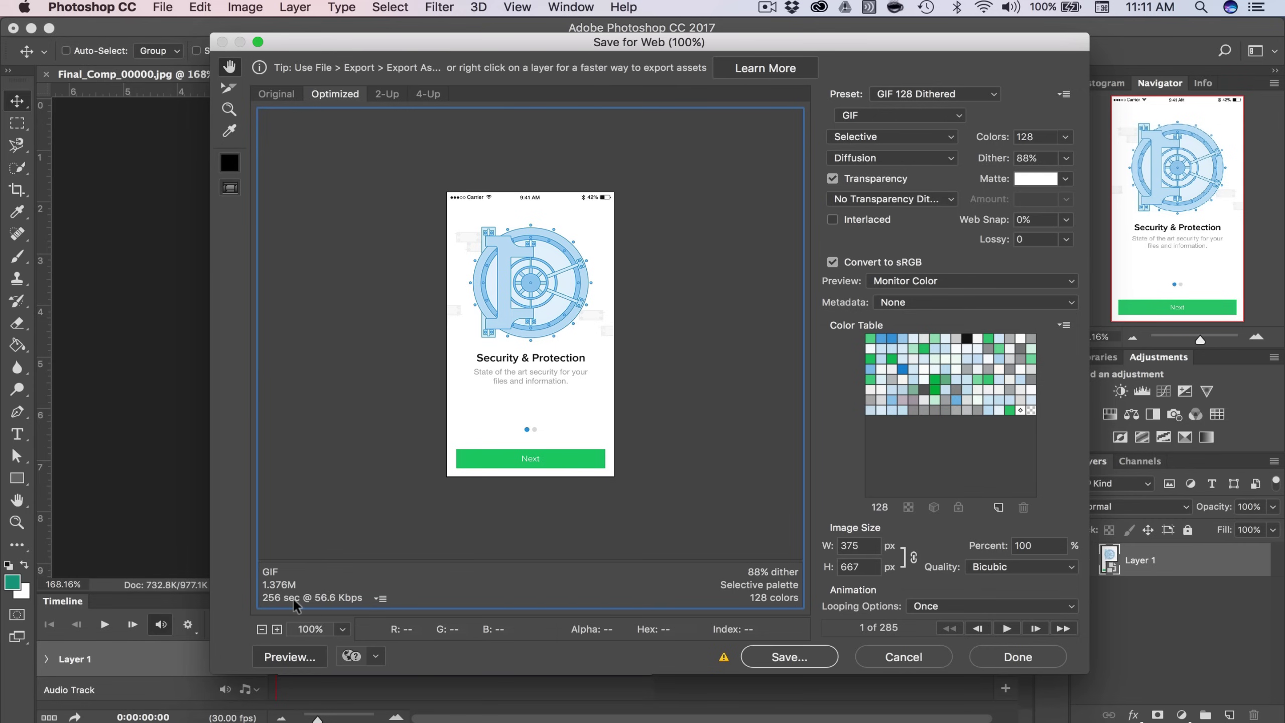
- Keep the GIF 128 Dithered preset and set looping to Forever
left_click(899, 95)
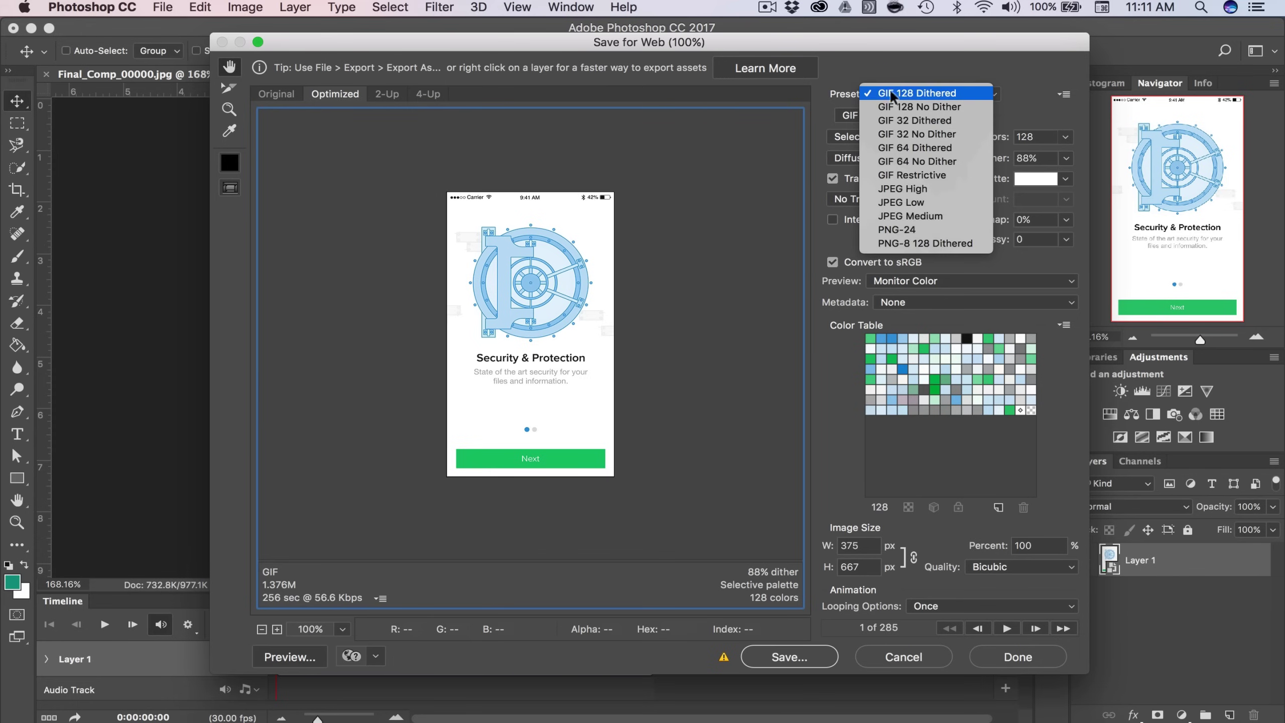
left_click(939, 95)
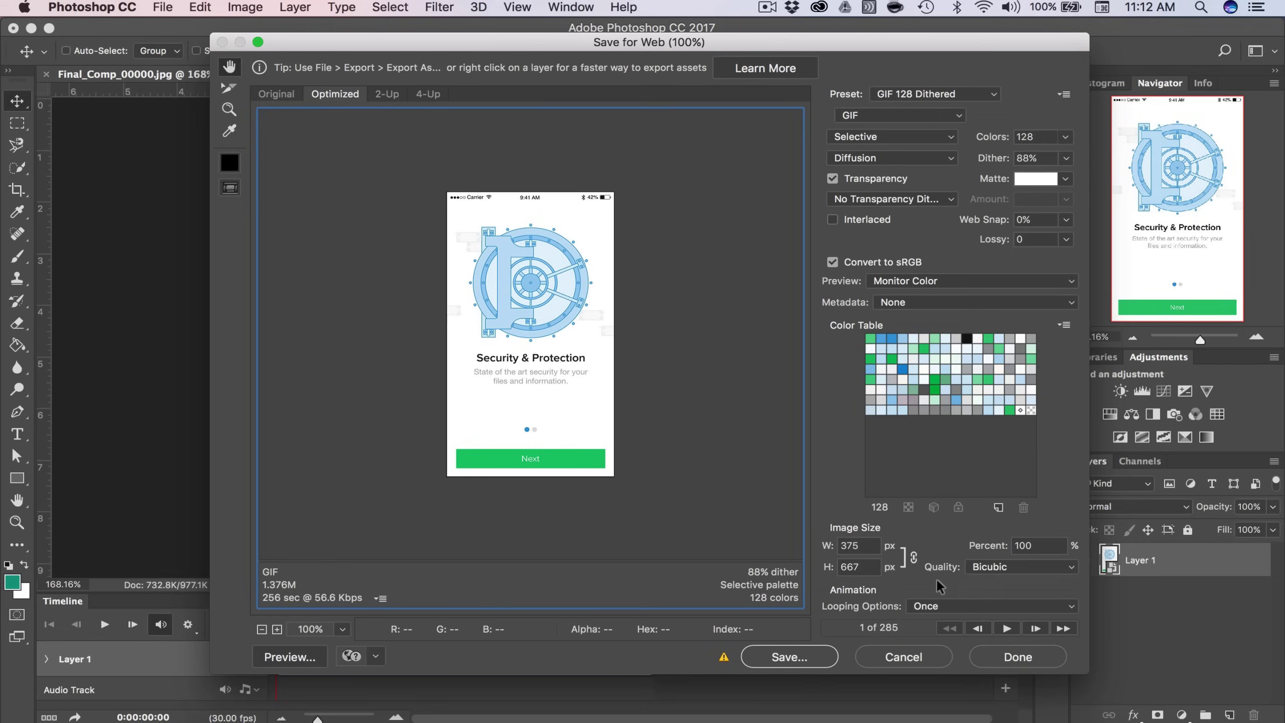
left_click(950, 605)
left_click(929, 626)
- Save the export as Gif.gif and start opening it with Google Chrome from Finder
left_click(800, 658)
type("G")
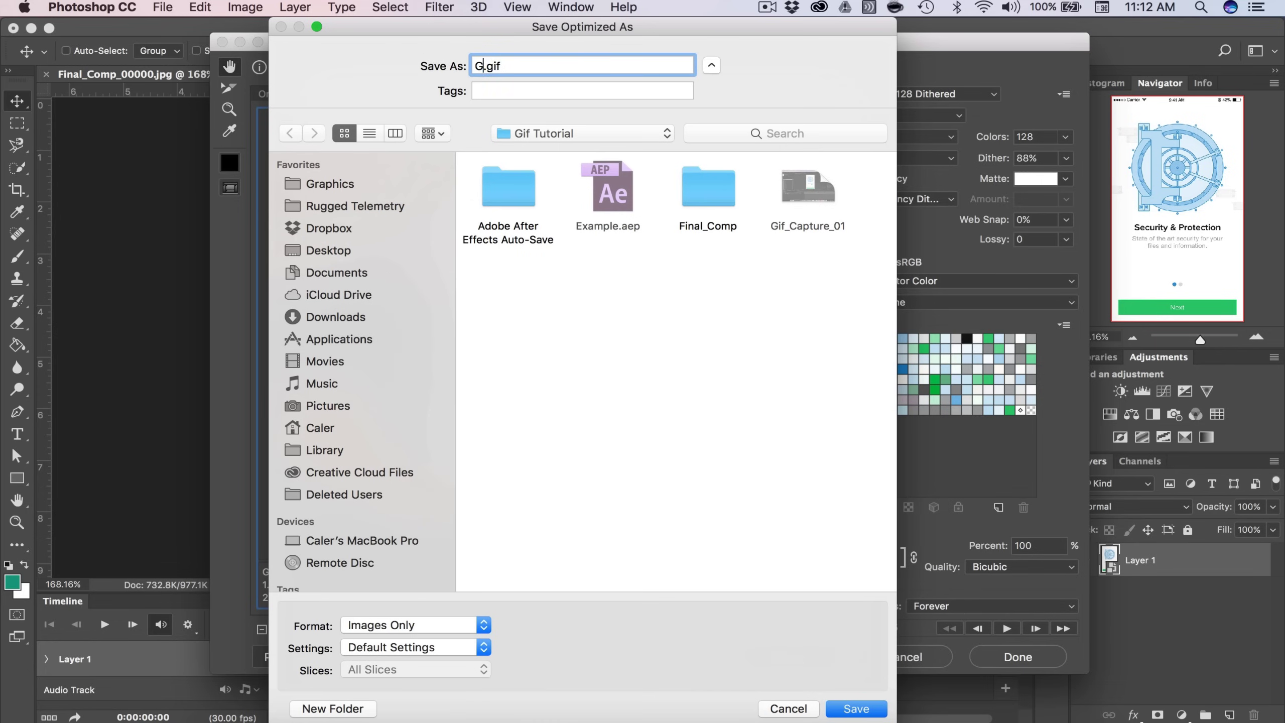
type("if")
key("Return")
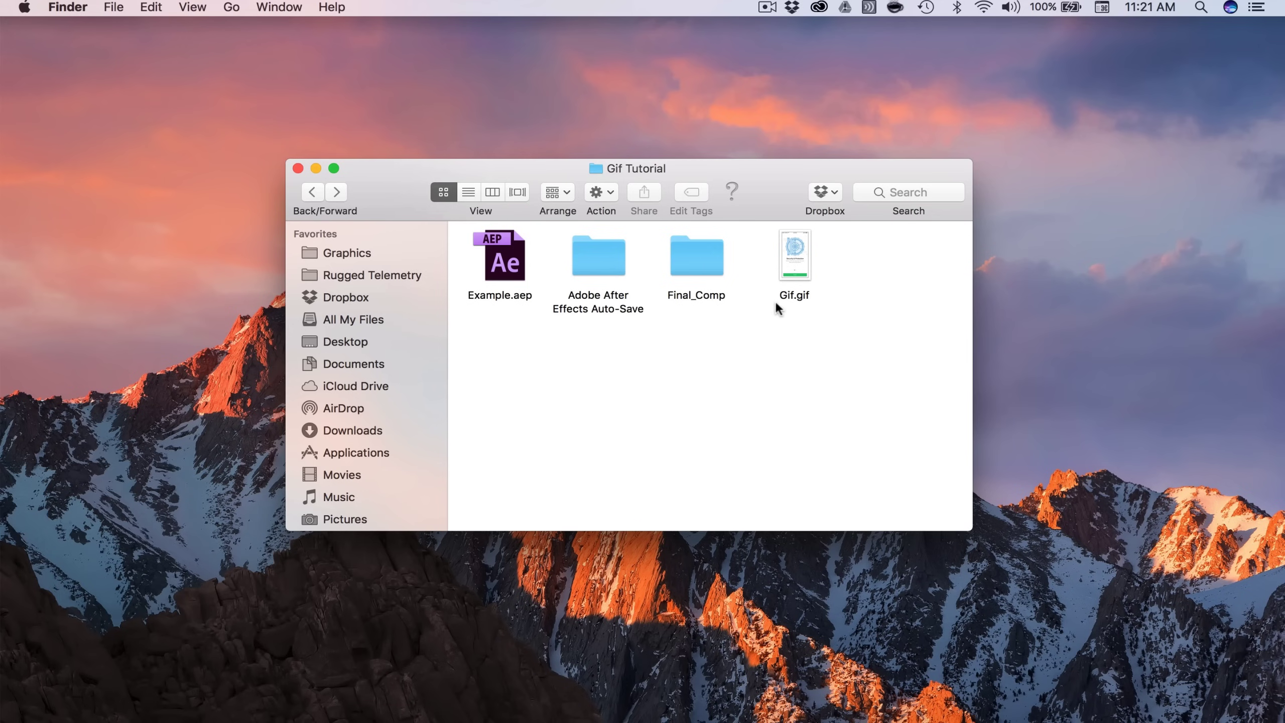
right_click(792, 263)
mouse_move(833, 281)
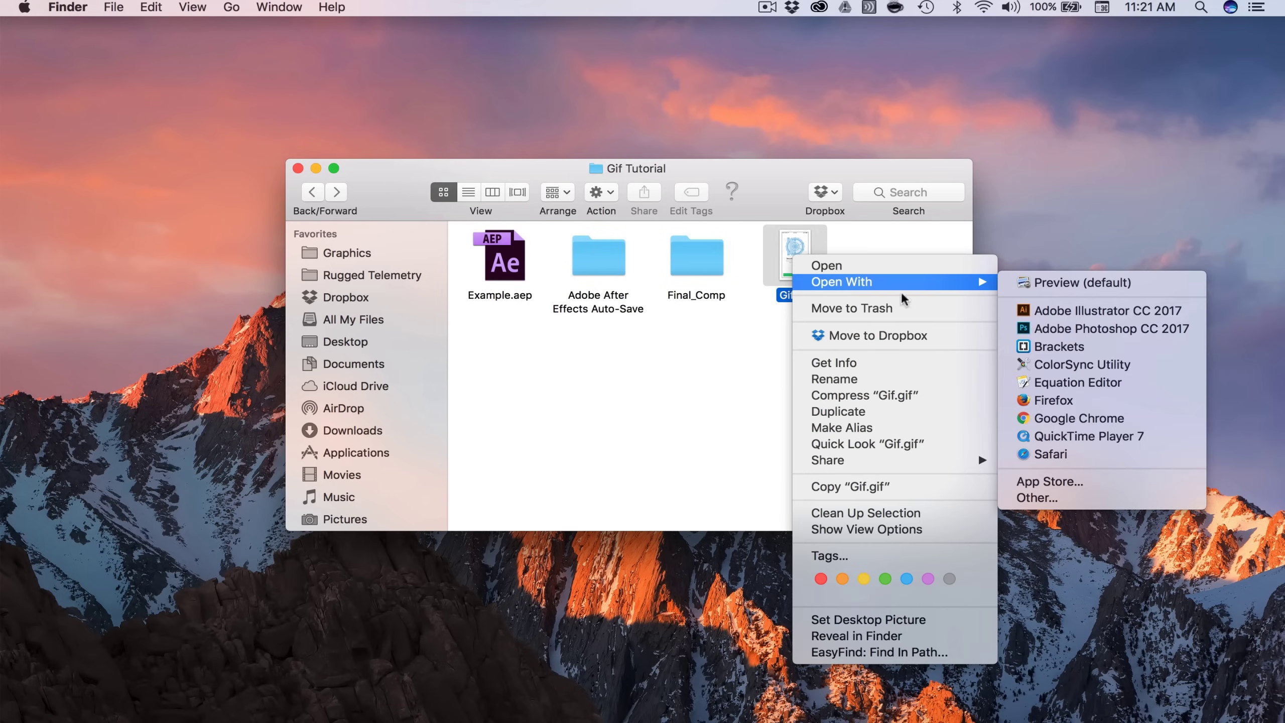
left_click(1056, 418)
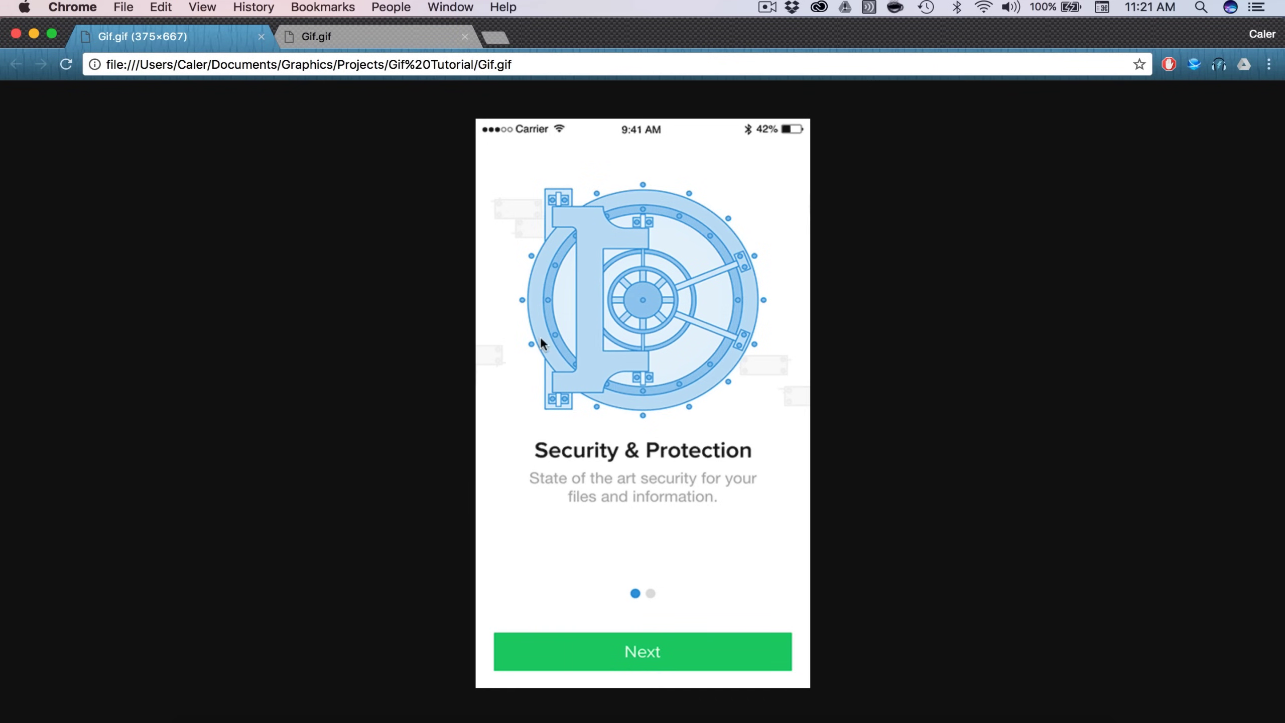